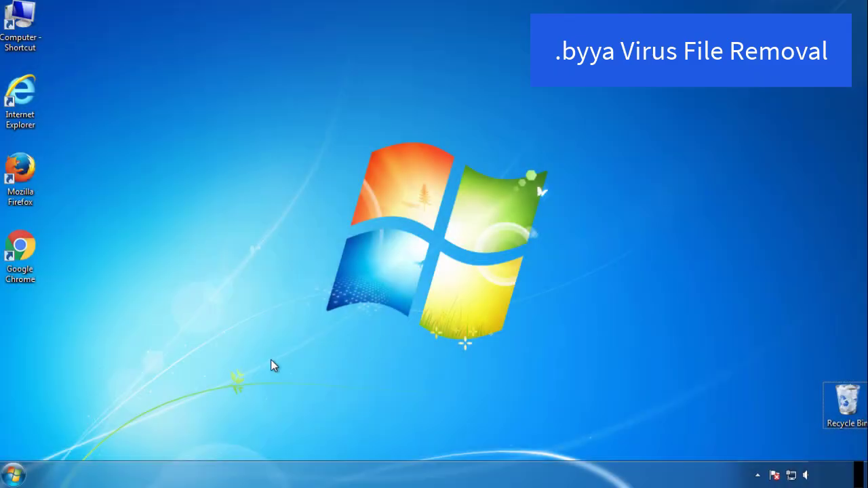
Launch System Configuration by searching 'msconfig' from the Start menu
left_click(14, 475)
left_click(69, 438)
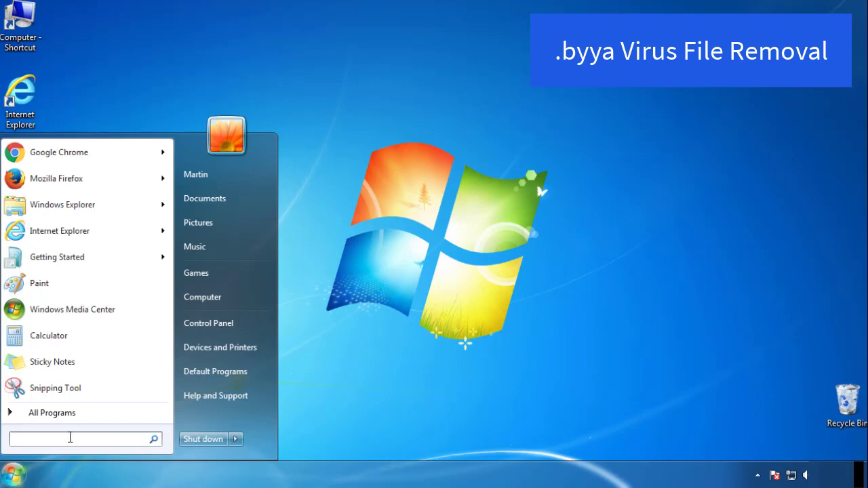
type("msconfig")
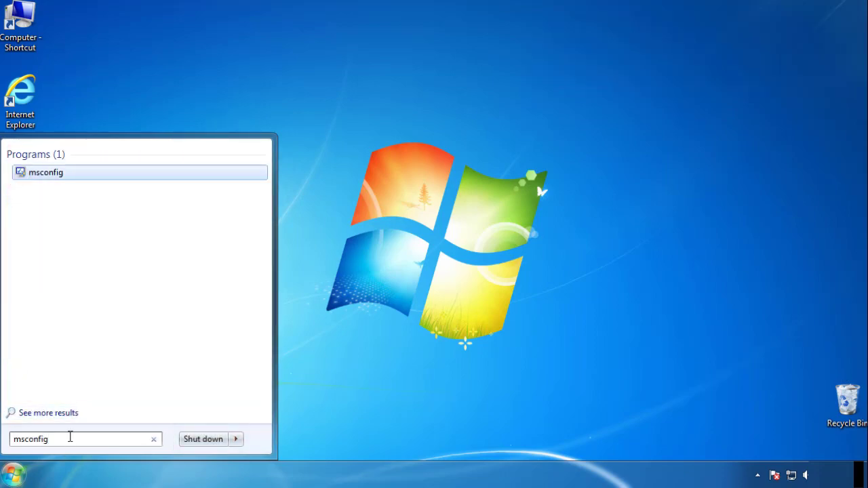
key("Return")
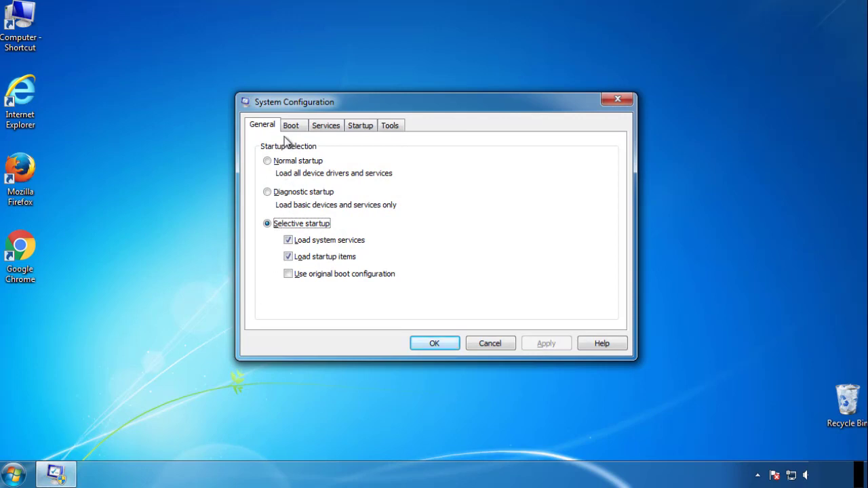
Enable Minimal safe boot on the Boot tab, apply it, and restart now
left_click(292, 126)
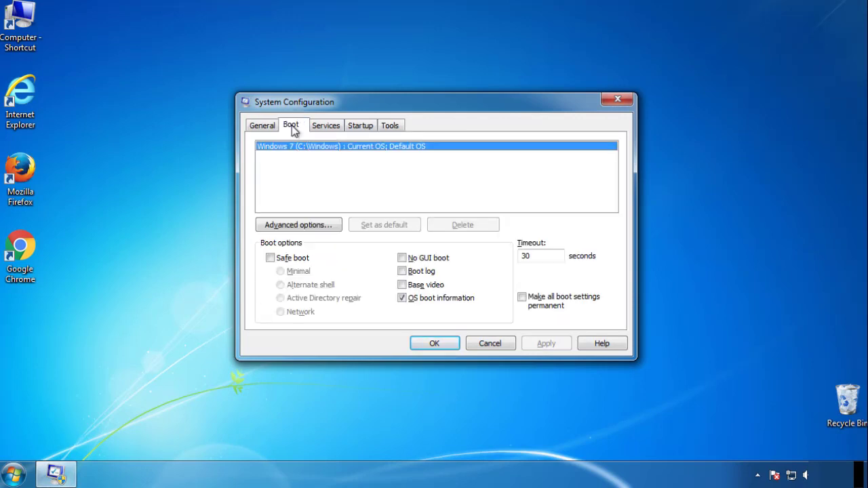
left_click(270, 257)
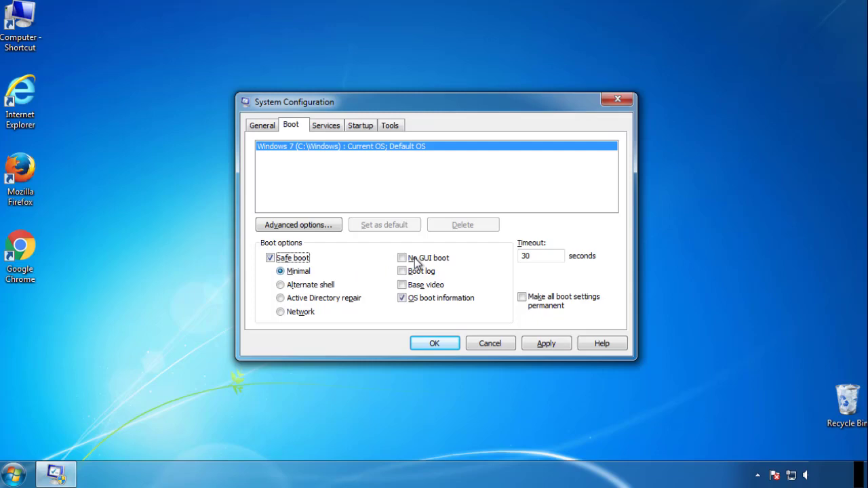
left_click(439, 344)
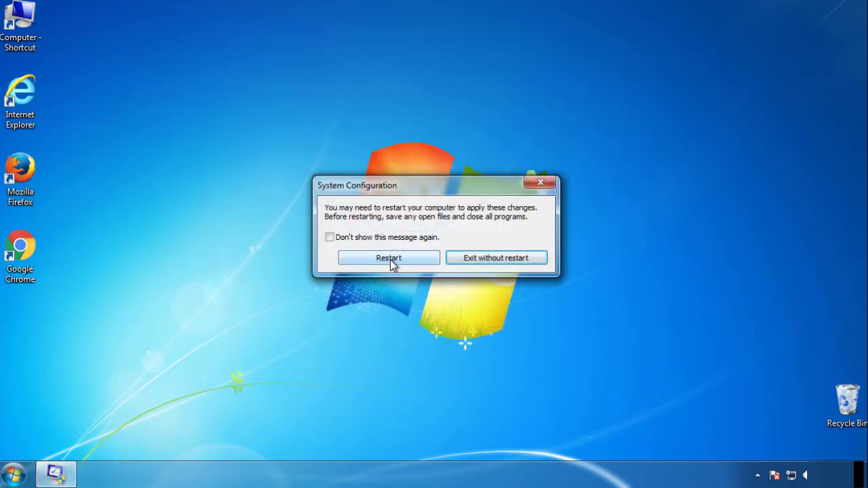
left_click(389, 258)
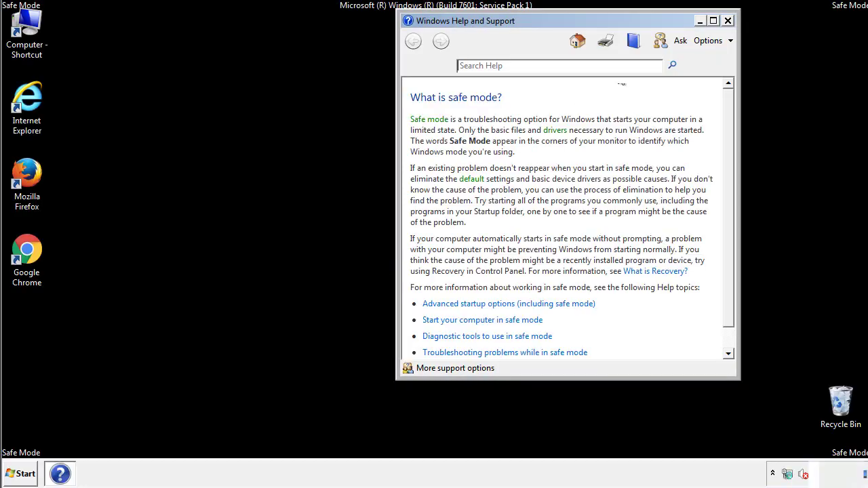
Close the Safe Mode help, then set Folder Options to show hidden files, folders and drives
left_click(728, 21)
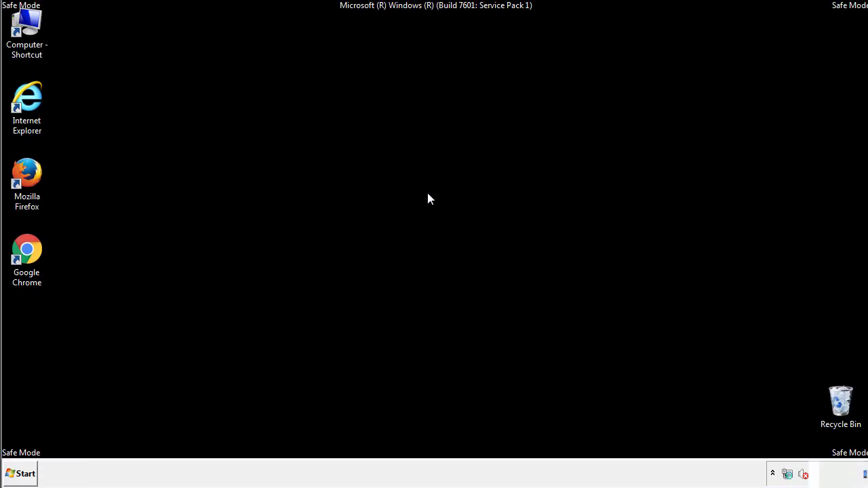
left_click(27, 472)
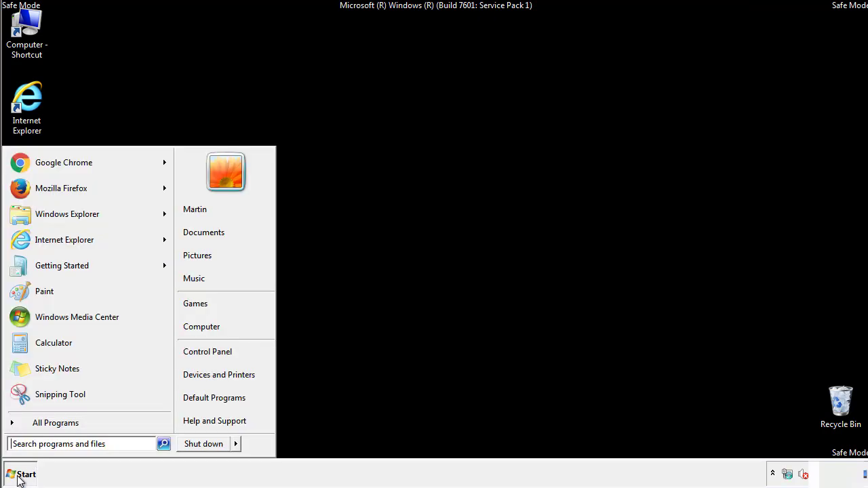
left_click(218, 351)
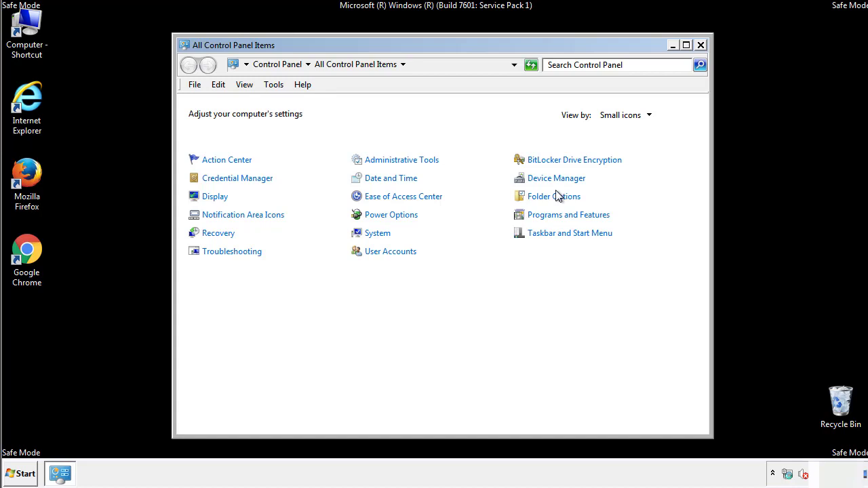
left_click(555, 196)
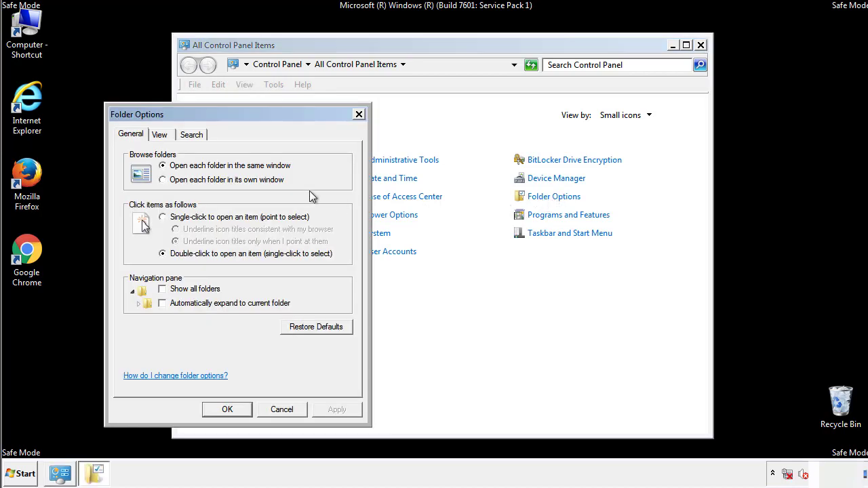
left_click(160, 135)
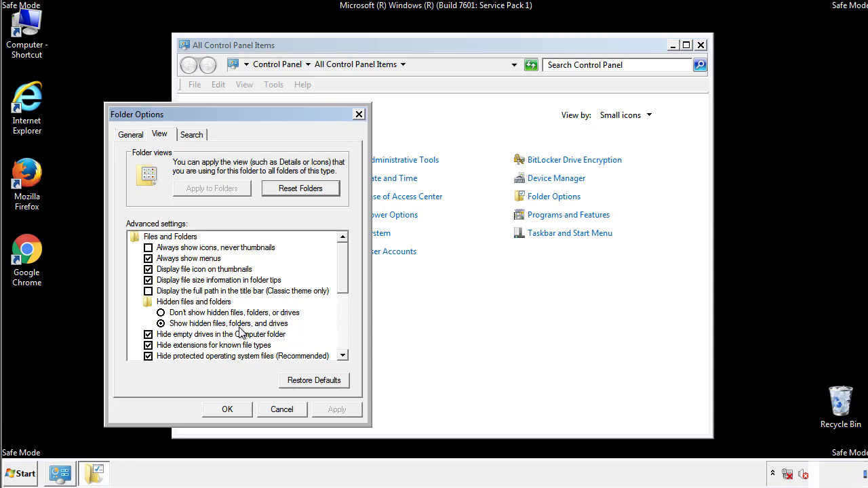
left_click(234, 407)
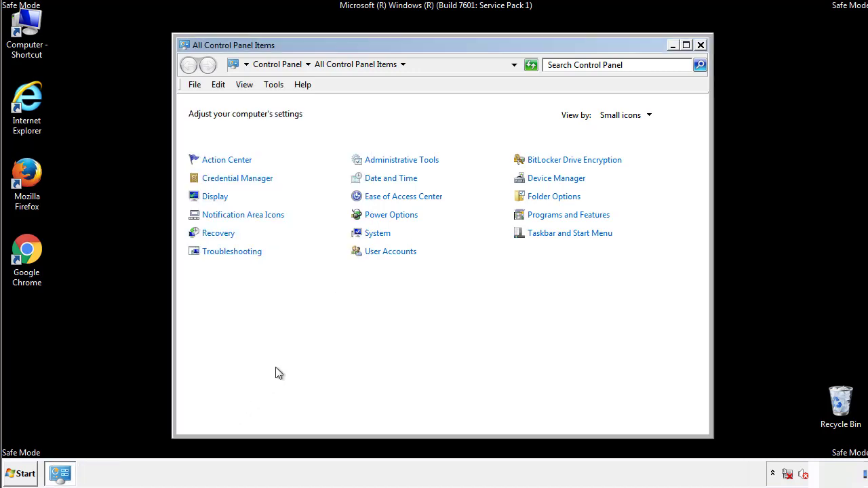
left_click(701, 44)
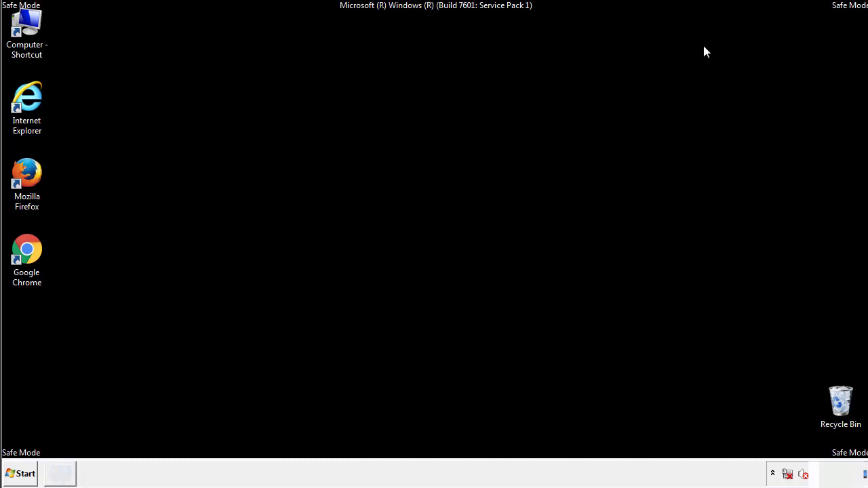
Browse from Computer to C:\Windows\System32\drivers\etc and open the hosts file
double_click(27, 26)
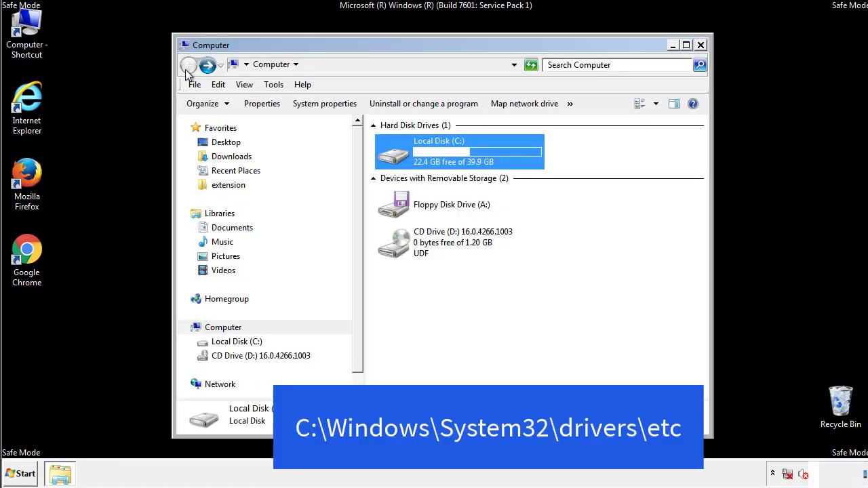
double_click(398, 158)
double_click(399, 247)
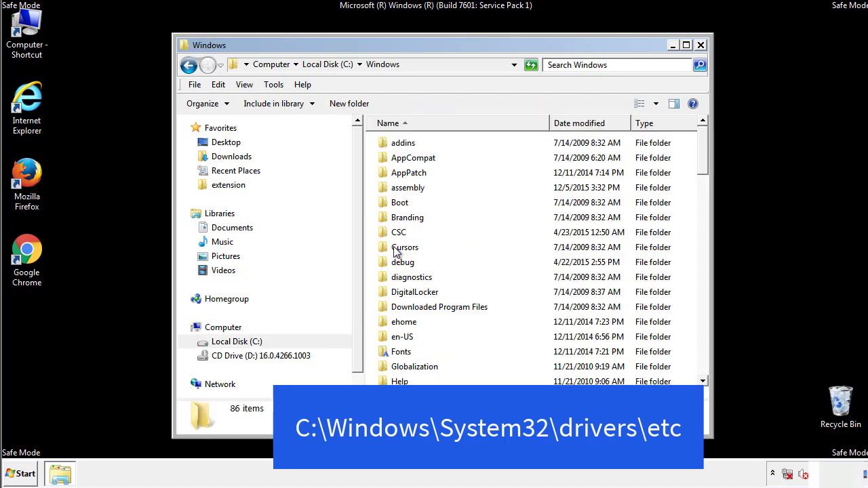
scroll(399, 305, "down", 2)
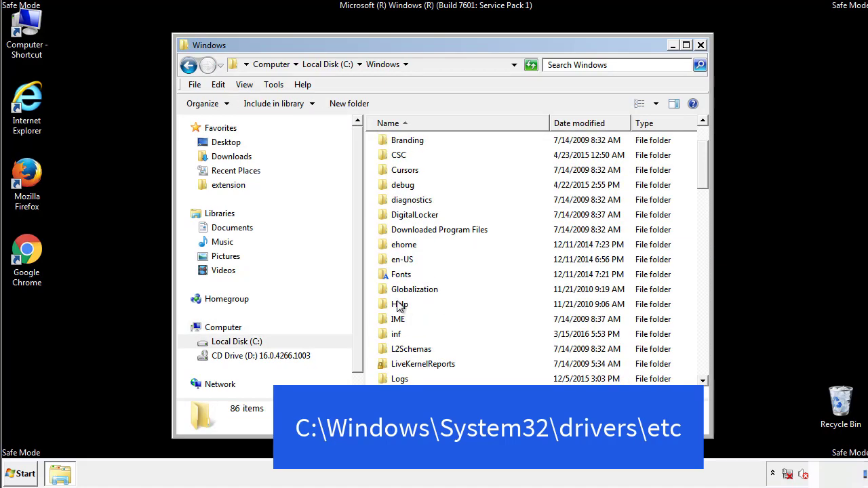
scroll(399, 306, "down", 7)
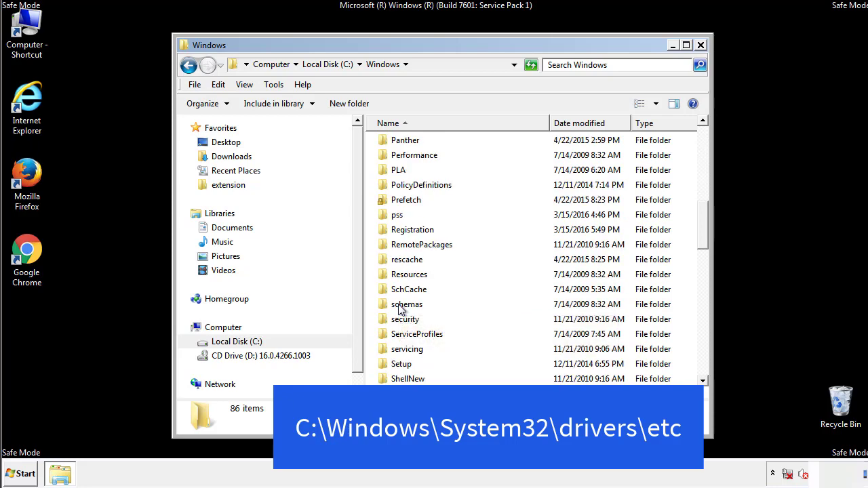
scroll(399, 307, "down", 2)
double_click(411, 350)
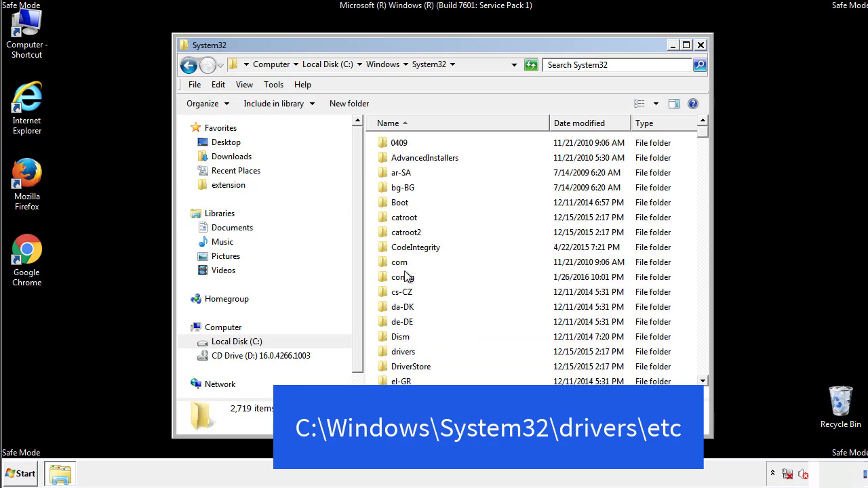
double_click(403, 352)
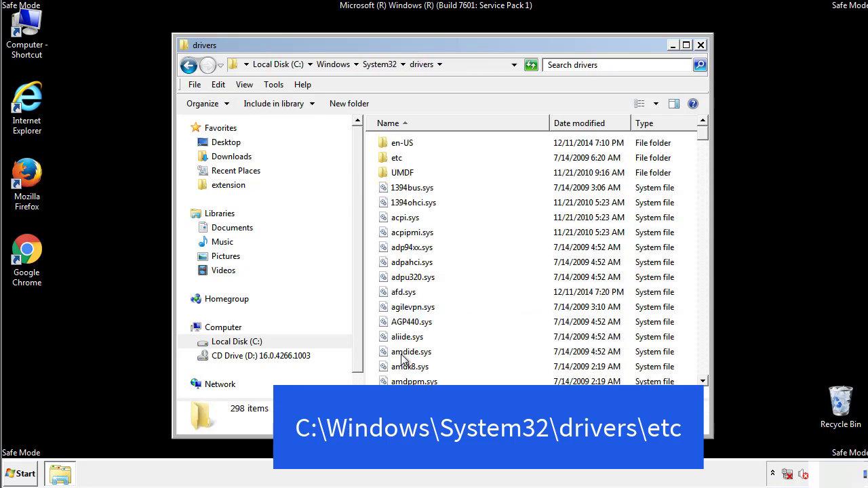
double_click(390, 160)
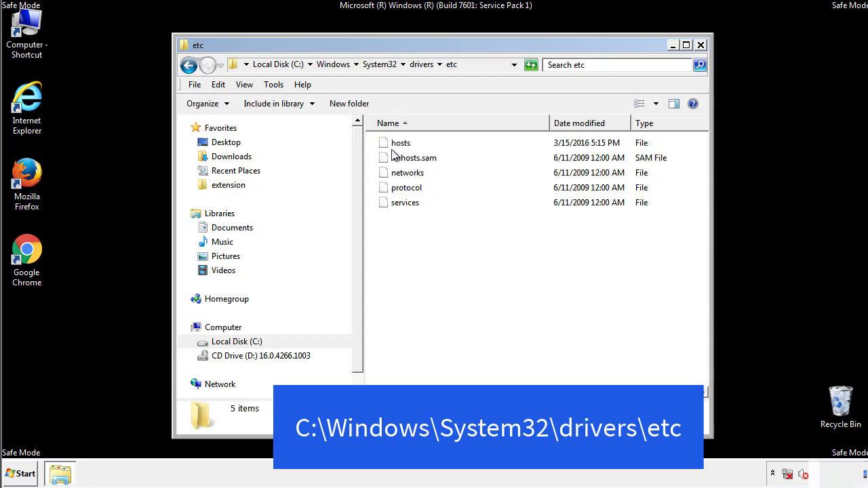
double_click(393, 144)
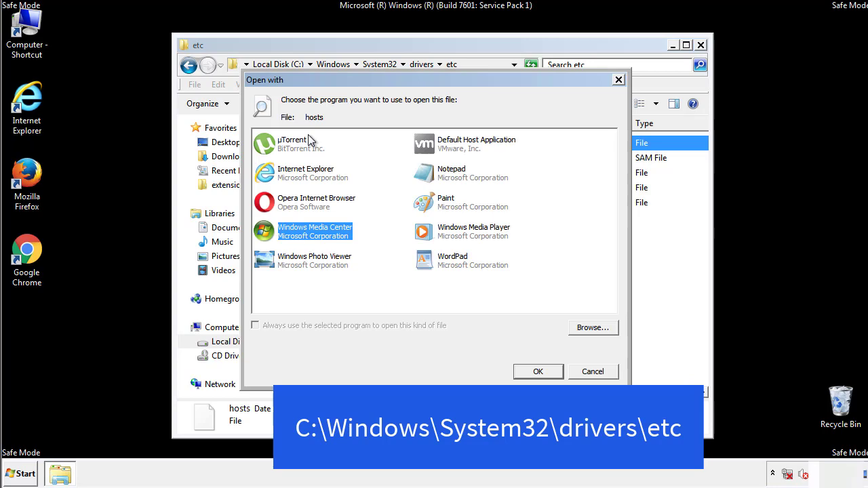
Open the hosts file in Notepad
left_click(440, 177)
left_click(537, 371)
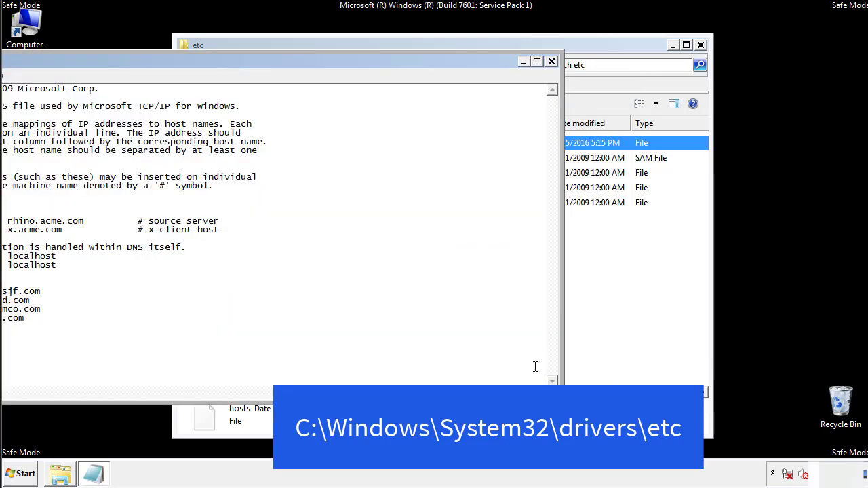
left_click_drag(355, 61, 552, 75)
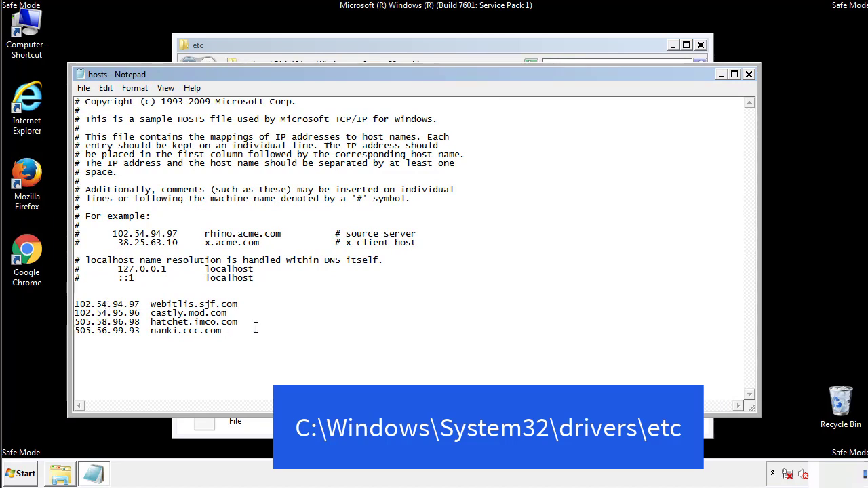
Delete the four custom host entries below localhost and save the file
left_click_drag(242, 332, 75, 299)
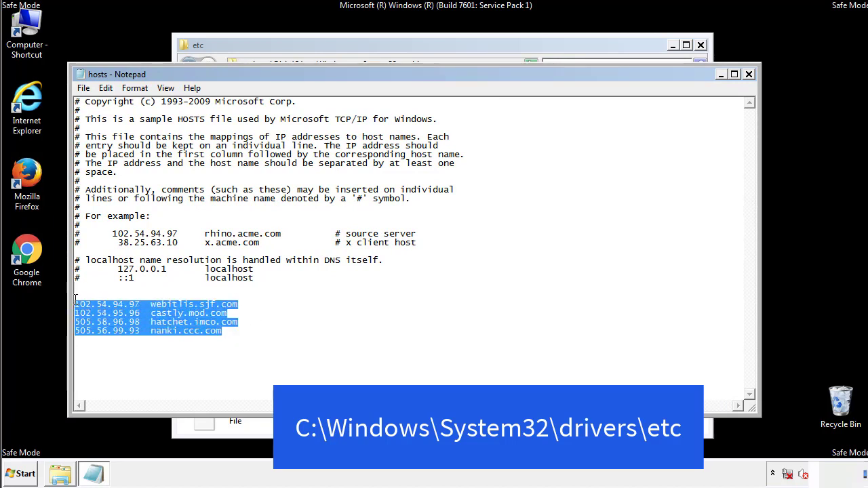
key("Delete")
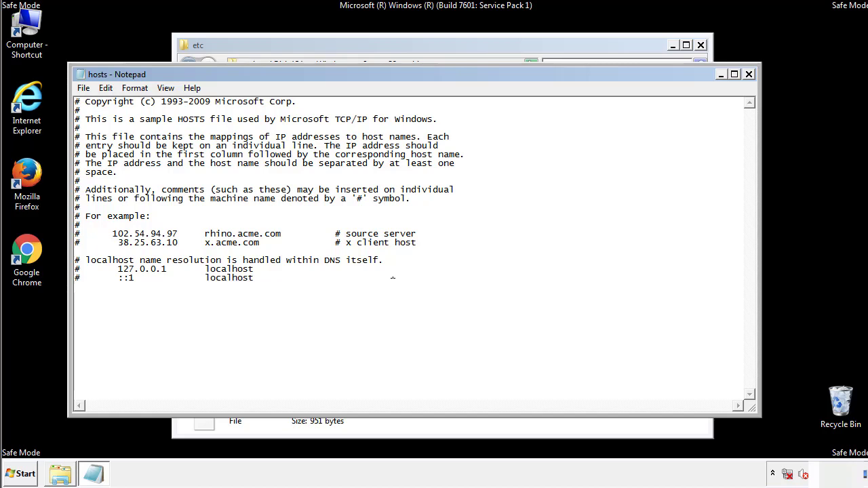
left_click(749, 74)
left_click(385, 249)
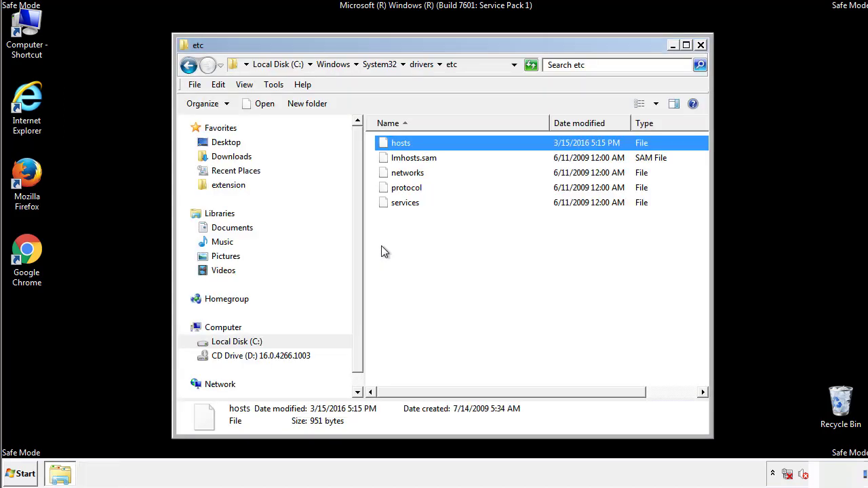
Close the etc window and open the Startup folder from All Programs
left_click(700, 46)
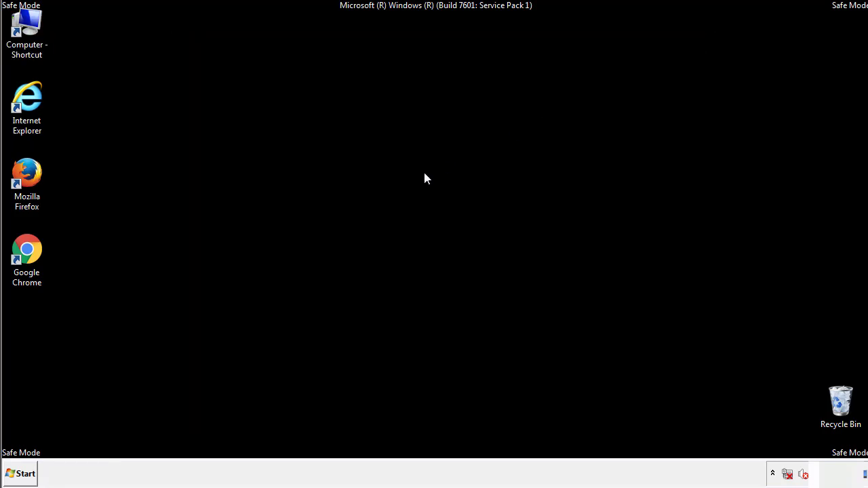
left_click(24, 473)
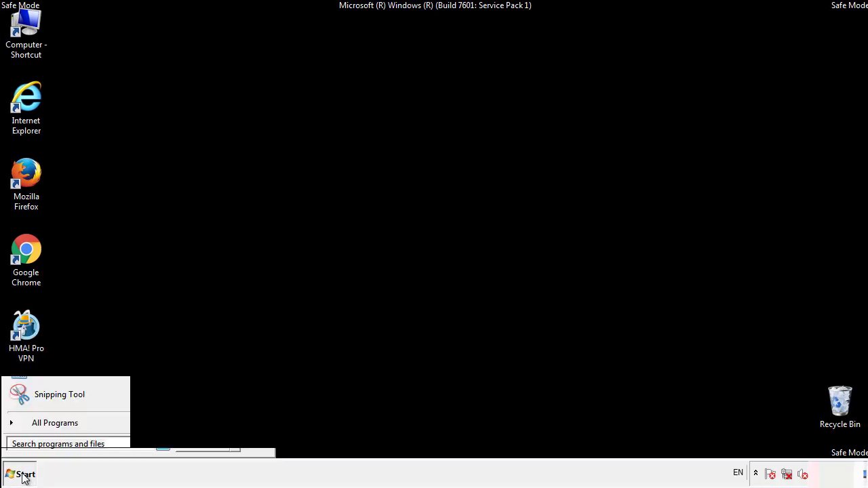
left_click(38, 428)
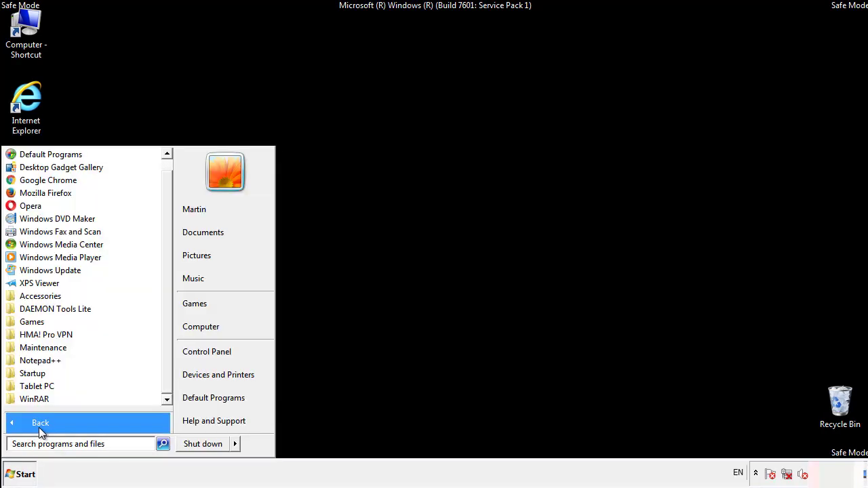
right_click(34, 372)
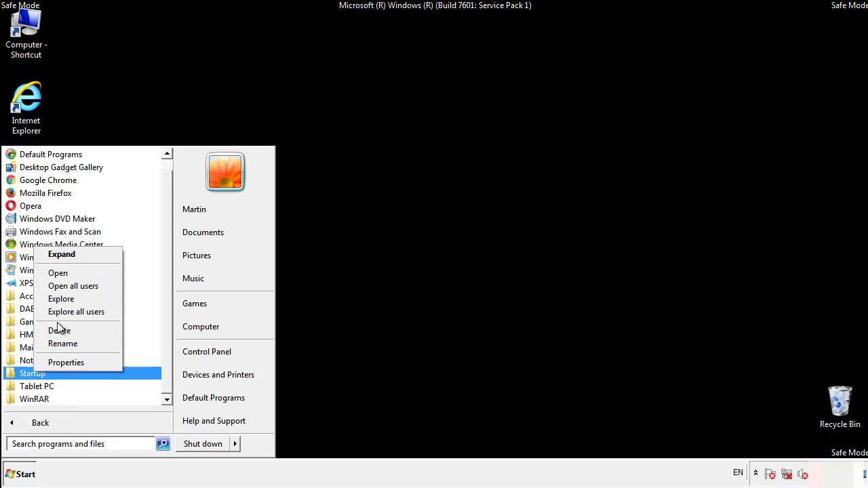
left_click(65, 272)
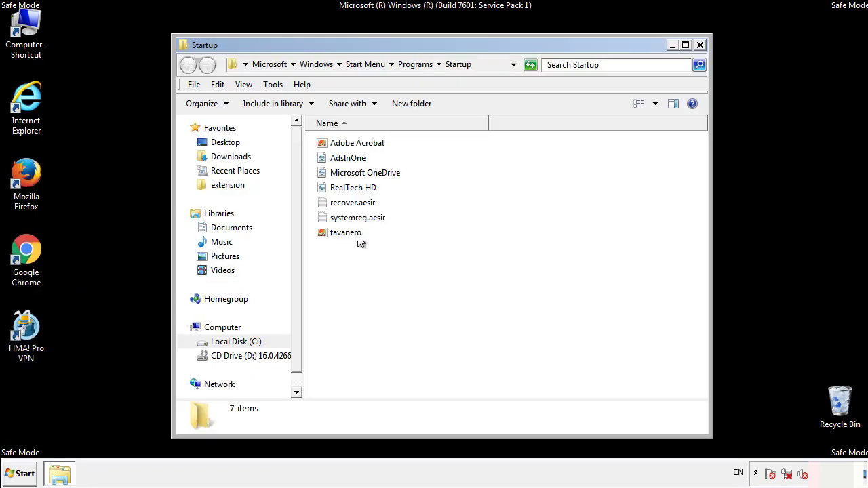
Delete AdsInOne, recover.aesir, systemreg.aesir and tavanero, then close the Startup folder
left_click(351, 157)
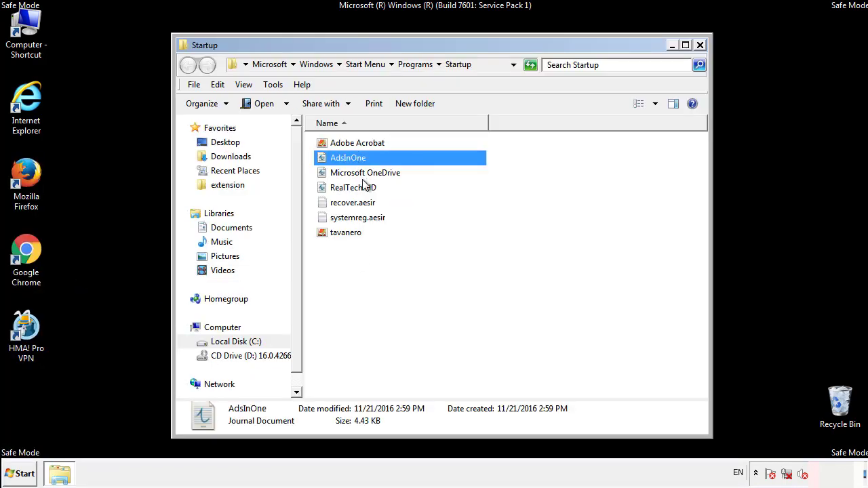
left_click(352, 204, "ctrl")
left_click(358, 218, "ctrl")
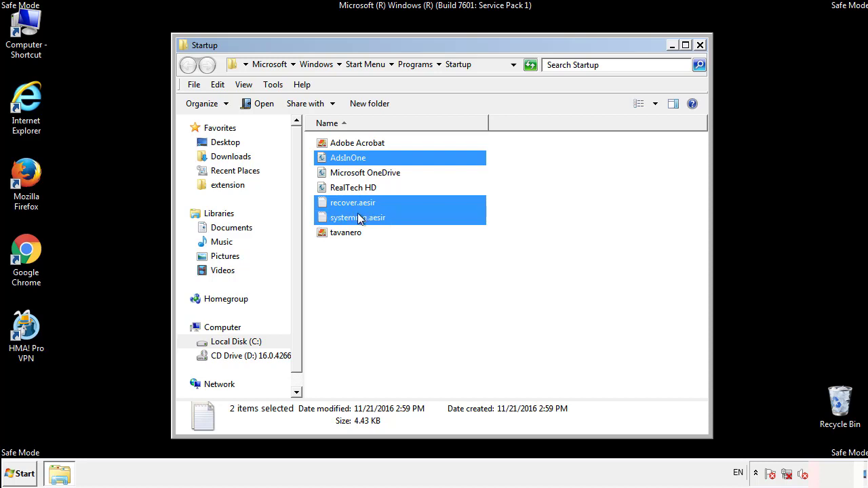
left_click(347, 233, "ctrl")
right_click(346, 232)
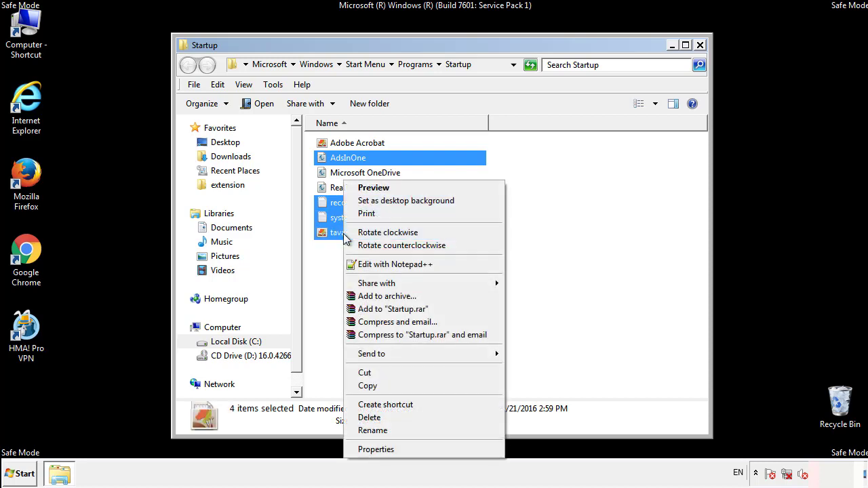
left_click(366, 416)
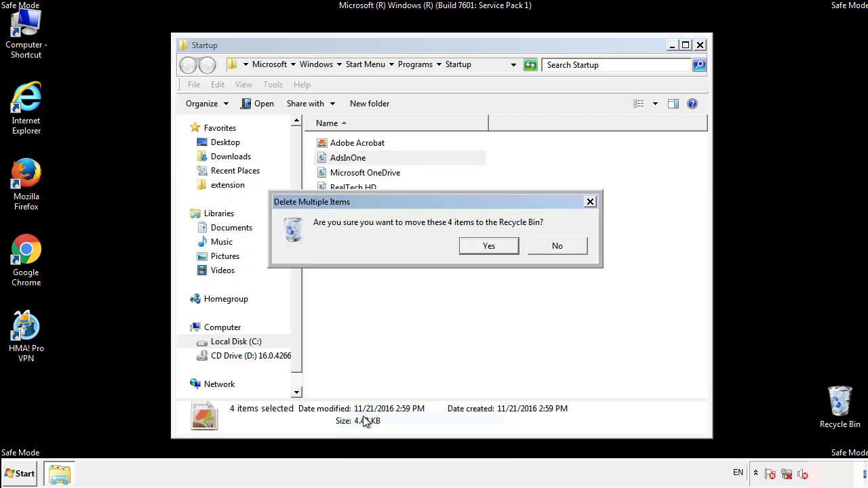
left_click(486, 246)
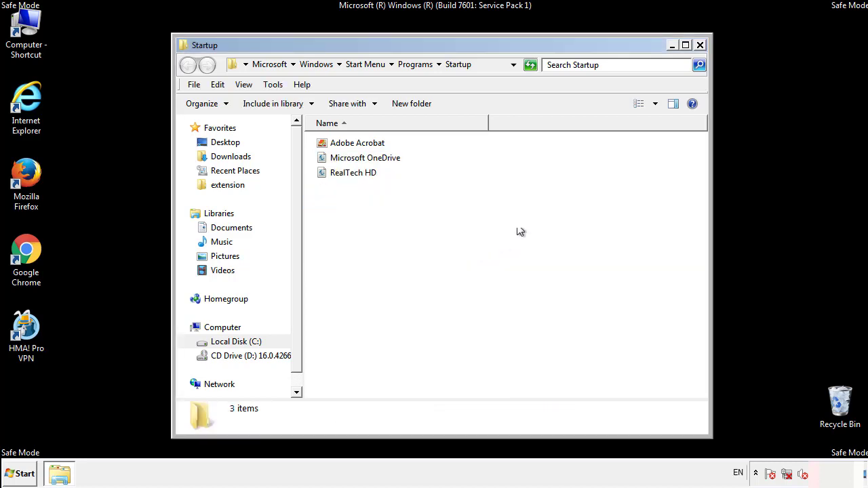
left_click(700, 46)
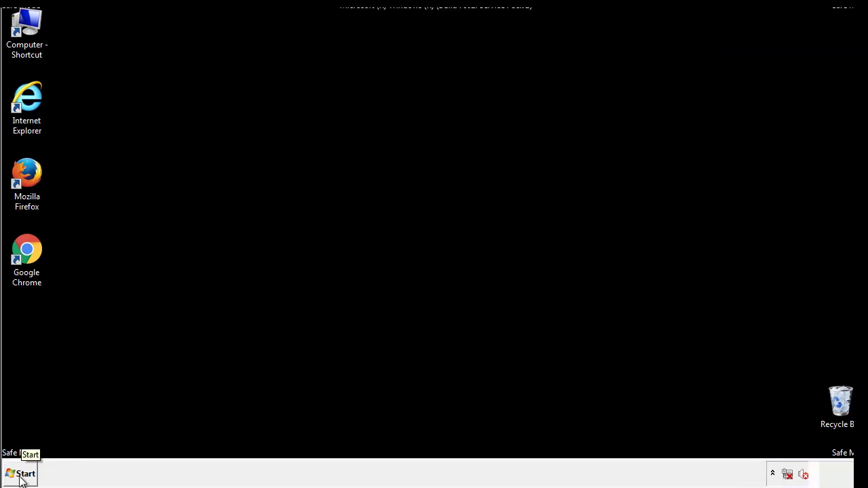
Launch Registry Editor by searching 'regedit' from the Start menu
left_click(20, 474)
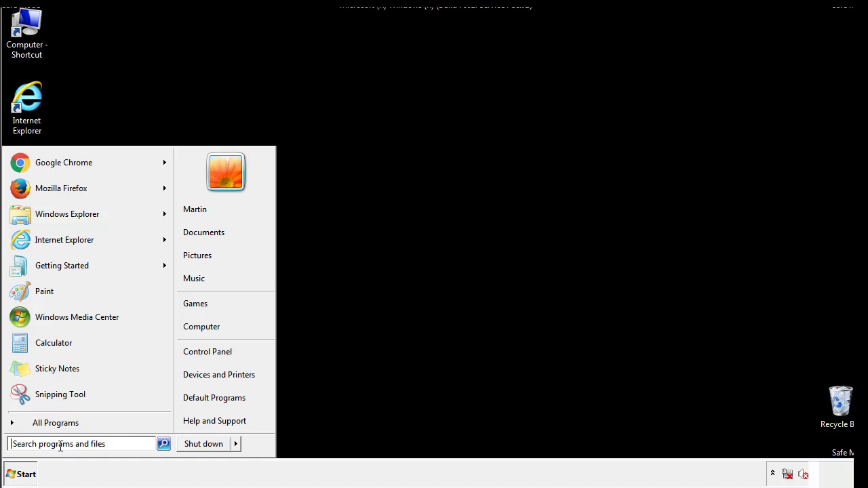
type("reged")
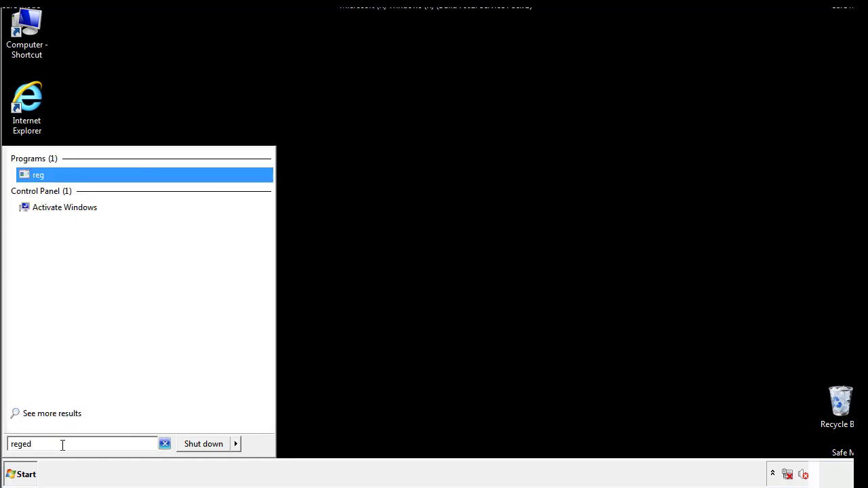
type("it")
key("Return")
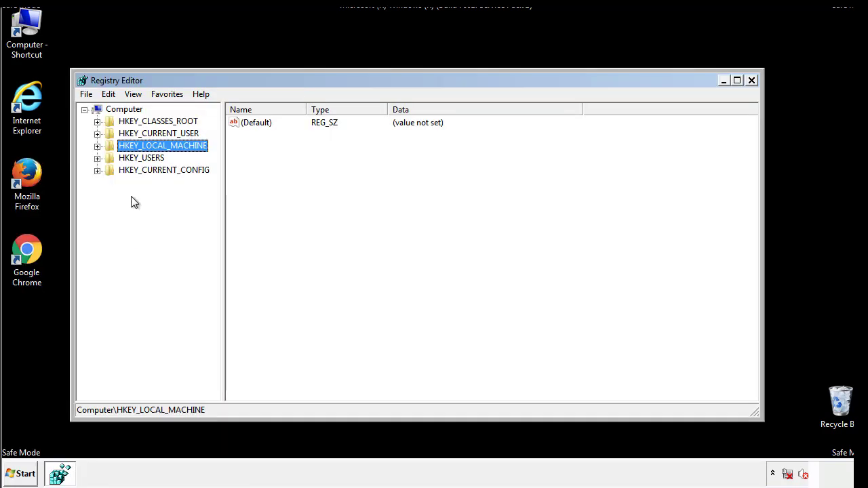
Expand HKEY_LOCAL_MACHINE\SOFTWARE\Microsoft\Windows\CurrentVersion to show its Run subkey
left_click(97, 147)
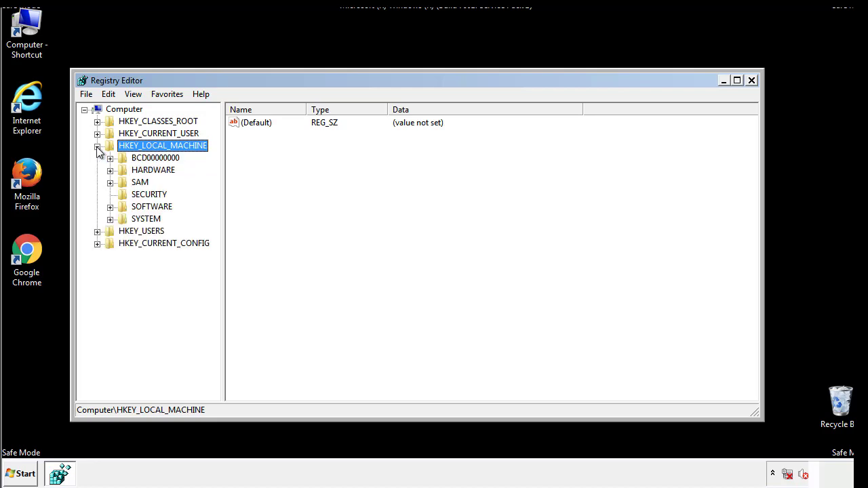
left_click(110, 208)
scroll(214, 200, "down", 1)
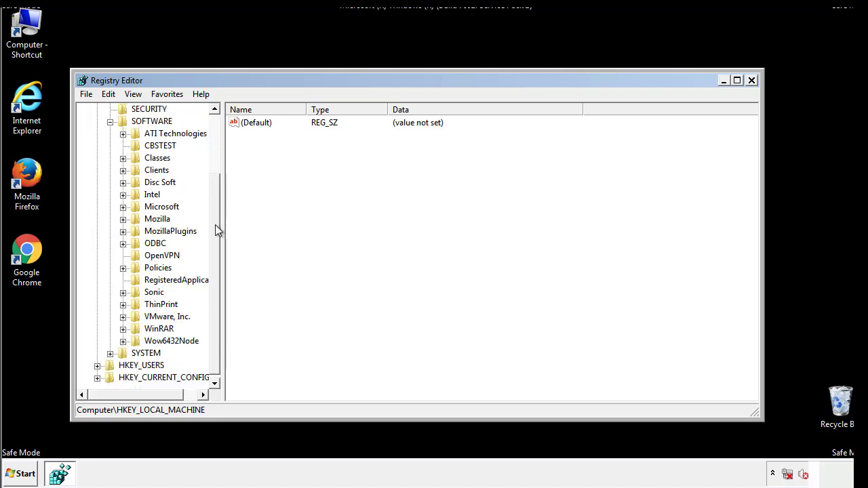
left_click(122, 208)
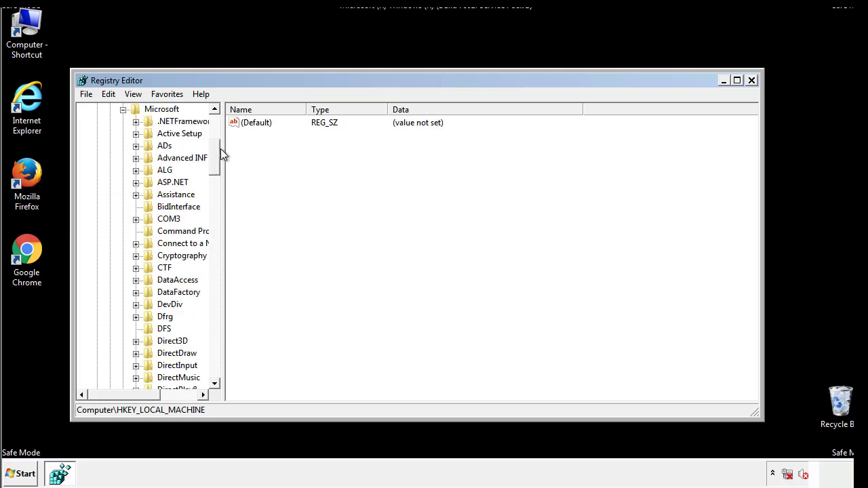
mouse_move(214, 166)
left_mouse_down()
mouse_move(217, 366)
mouse_move(217, 351)
left_mouse_up()
left_click(135, 206)
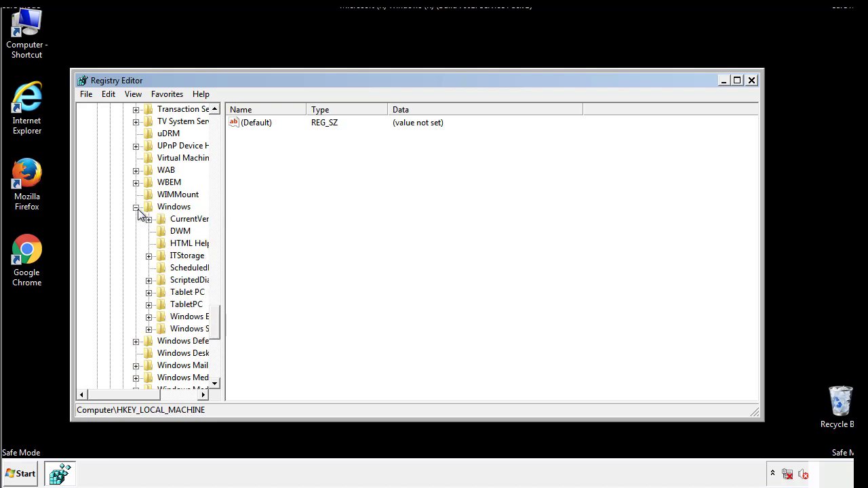
left_click_drag(120, 394, 139, 398)
left_click(111, 219)
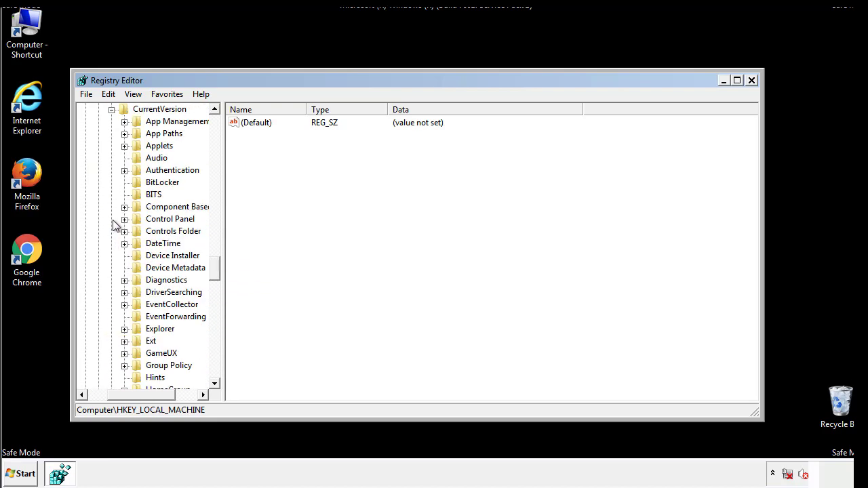
left_click_drag(219, 272, 217, 313)
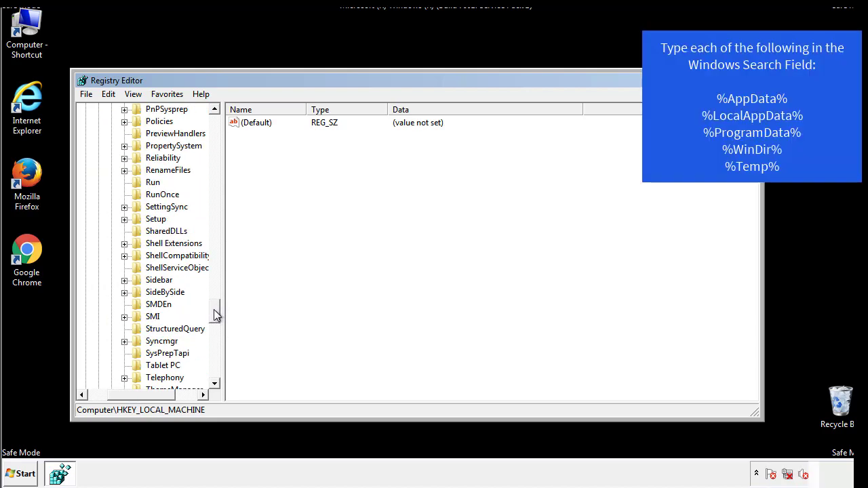
Delete the tappi.loc value from the HKEY_LOCAL_MACHINE Run key, keeping the VMware entry
left_click(144, 184)
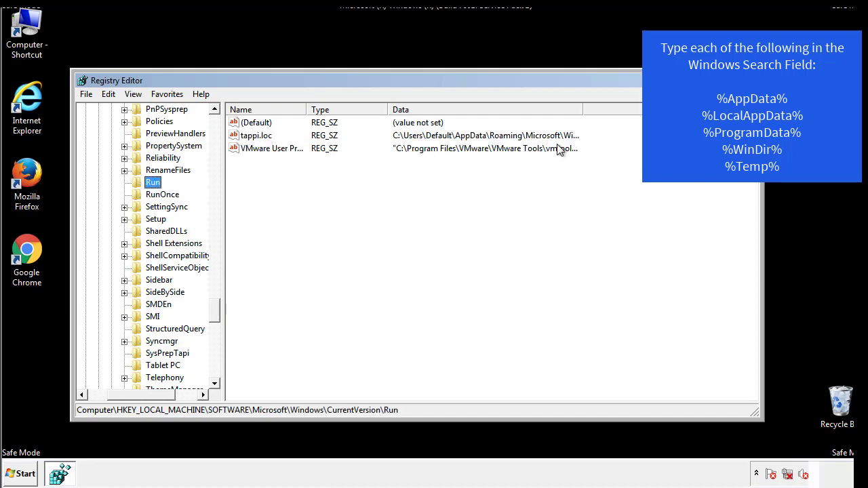
left_click(259, 139)
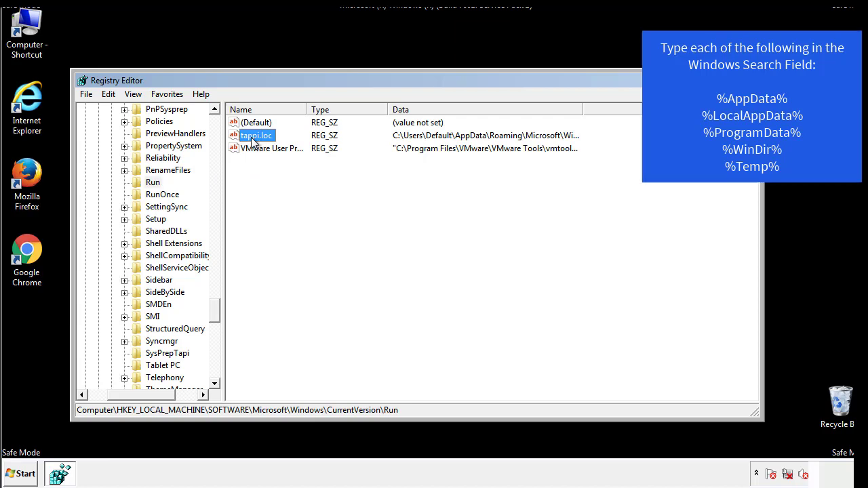
right_click(256, 137)
left_click(271, 176)
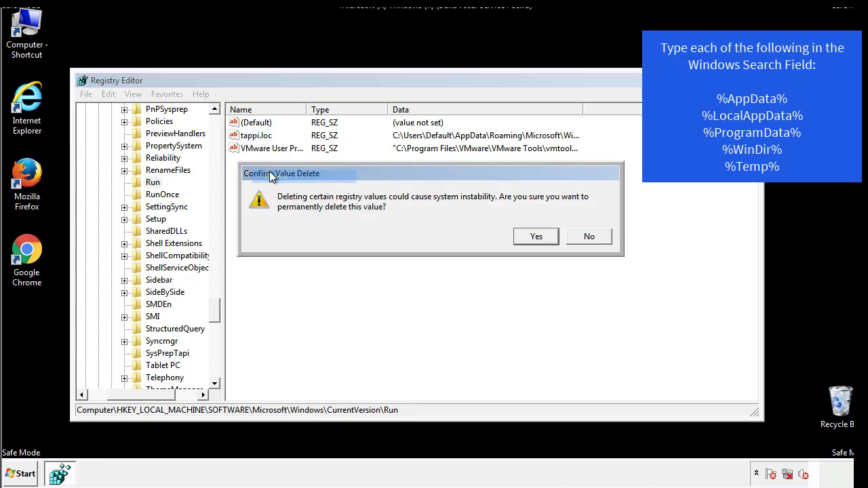
left_click(528, 239)
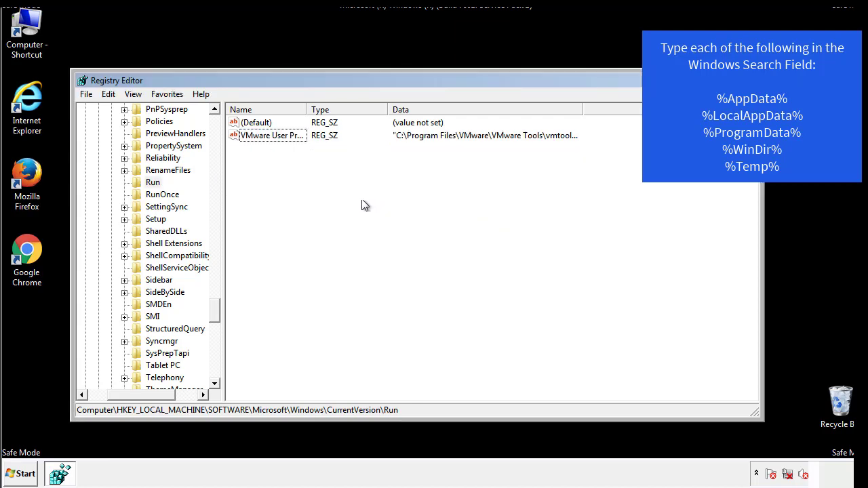
left_click_drag(214, 307, 215, 372)
left_click_drag(147, 396, 105, 403)
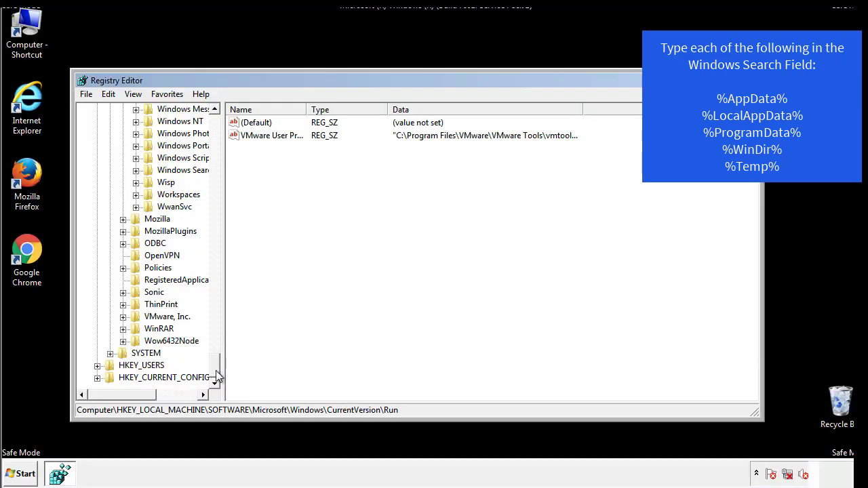
left_click_drag(214, 366, 221, 129)
Collapse HKEY_LOCAL_MACHINE and expand HKEY_CURRENT_USER\Software\Microsoft\Windows\CurrentVersion
left_click(97, 145)
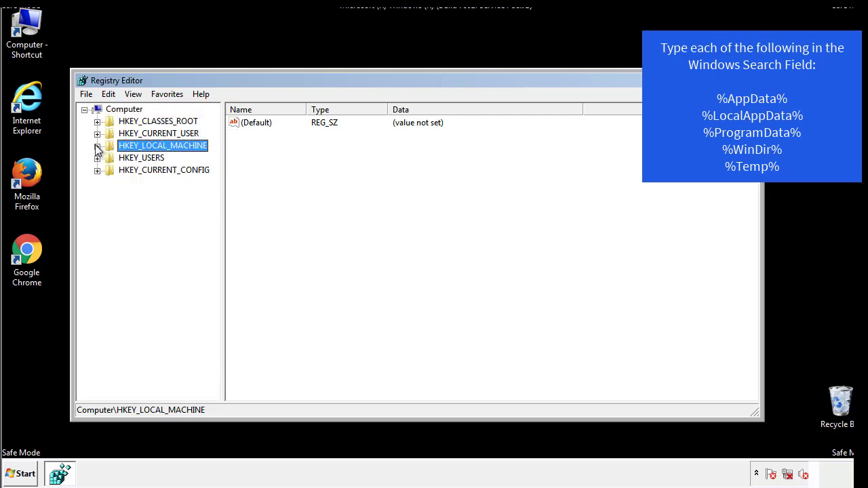
left_click(97, 133)
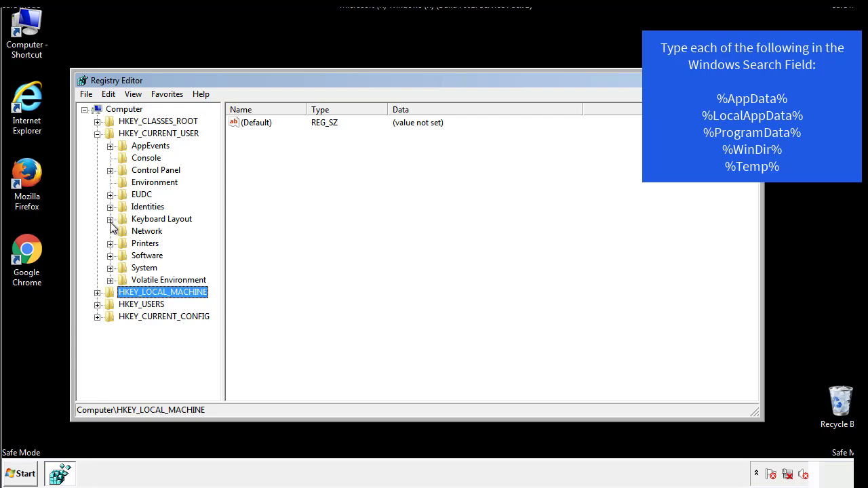
left_click(111, 255)
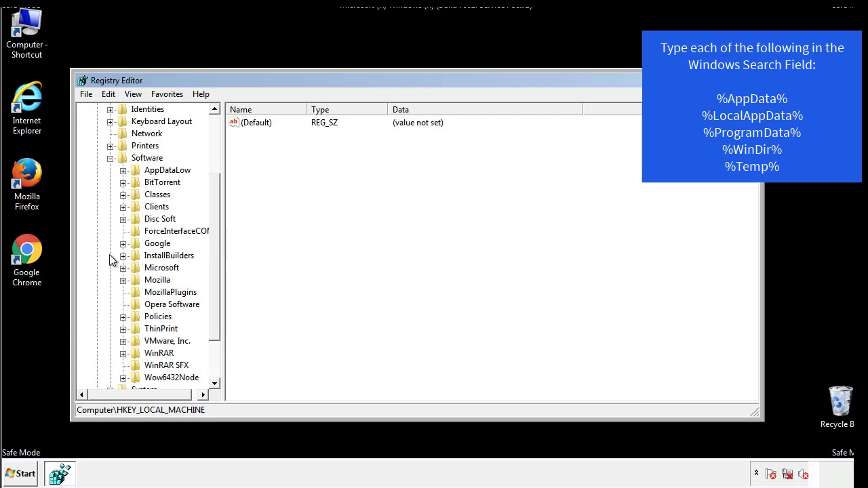
left_click_drag(213, 246, 213, 258)
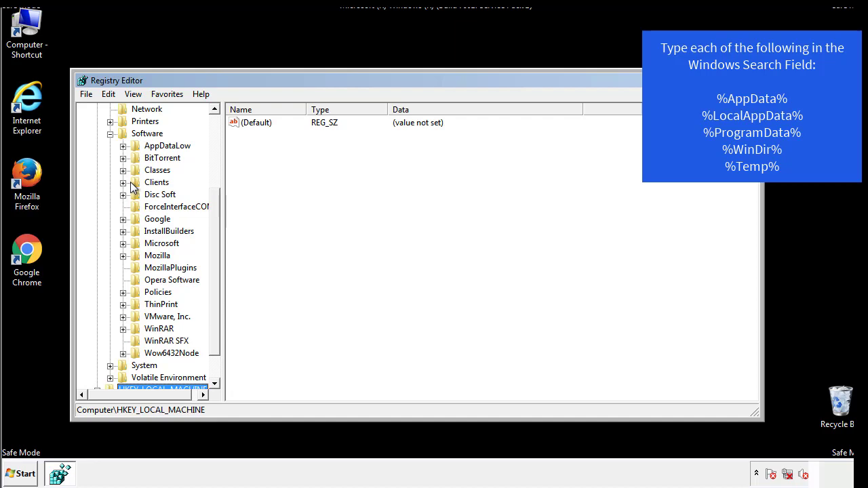
left_click(123, 243)
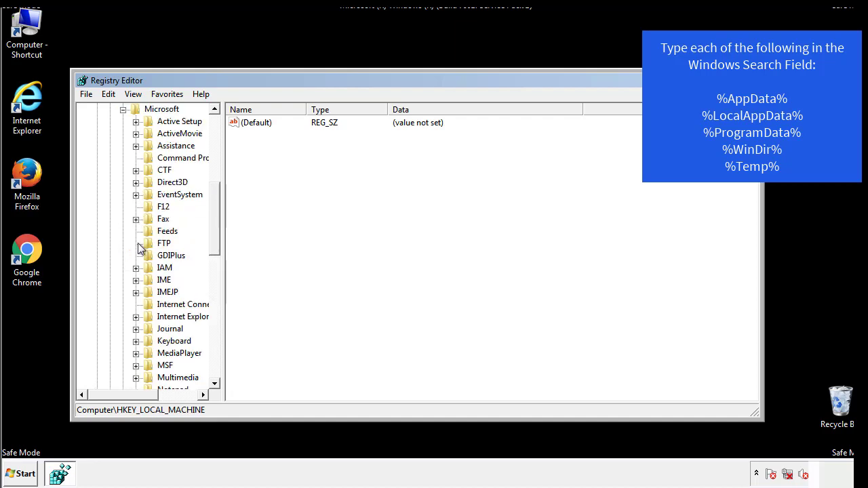
left_click_drag(213, 198, 213, 282)
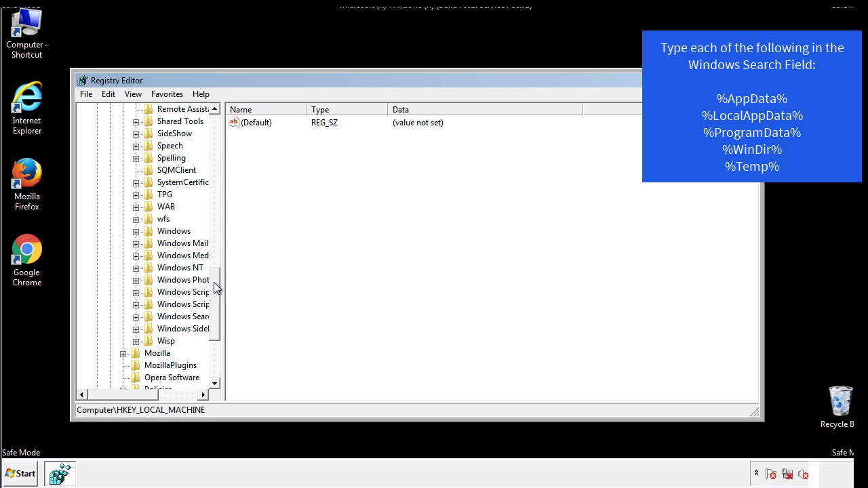
left_click(136, 231)
left_click(149, 244)
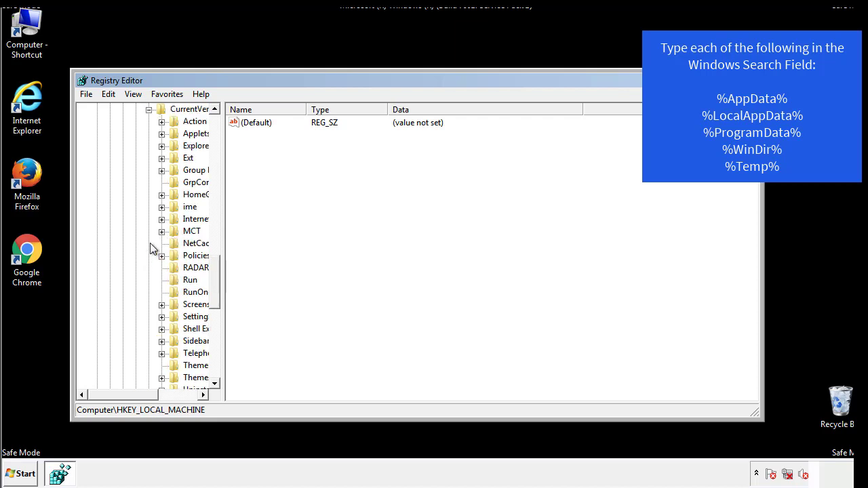
left_click_drag(132, 398, 153, 394)
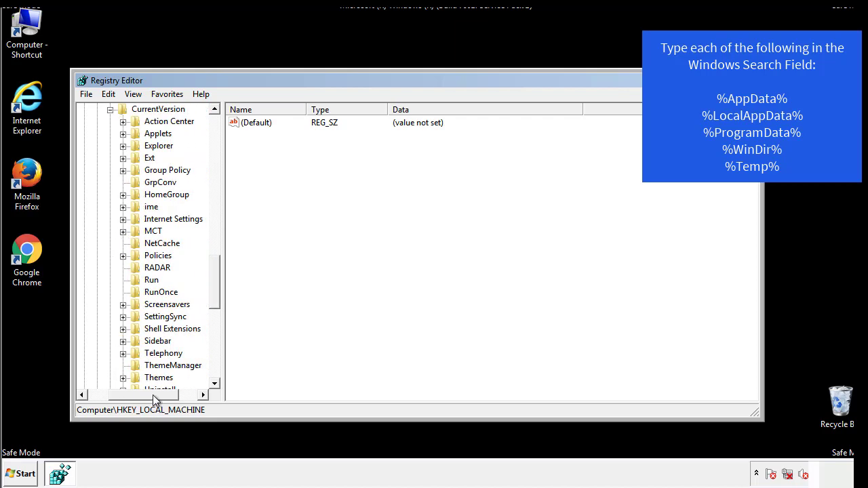
Review the current user's Run key, which holds only a DAEMON Tools entry, then collapse Windows
left_click(149, 281)
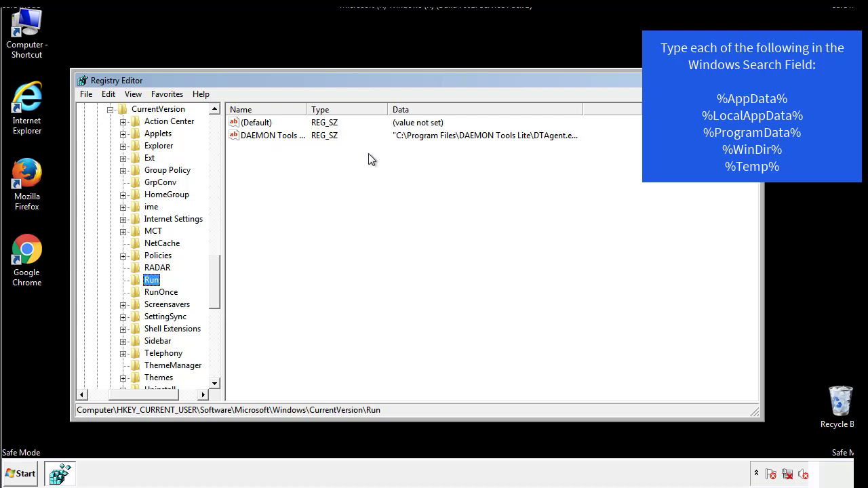
left_click(397, 162)
left_click_drag(143, 392, 124, 394)
left_click_drag(220, 295, 214, 282)
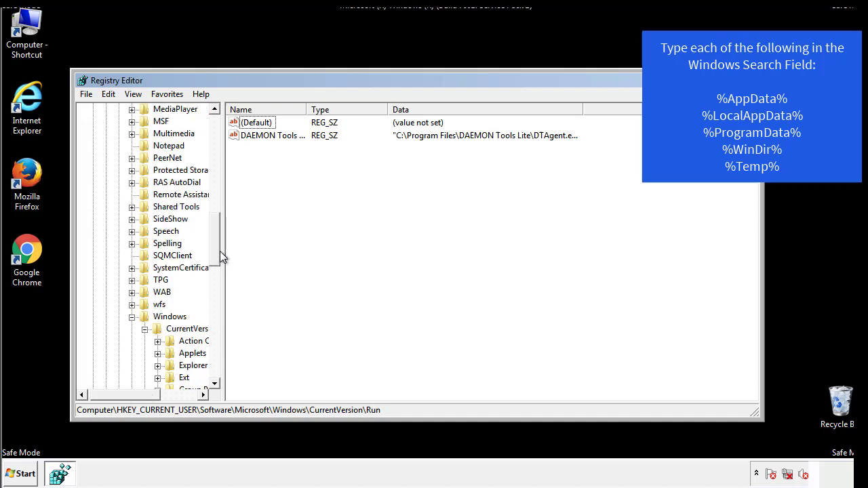
left_click(133, 317)
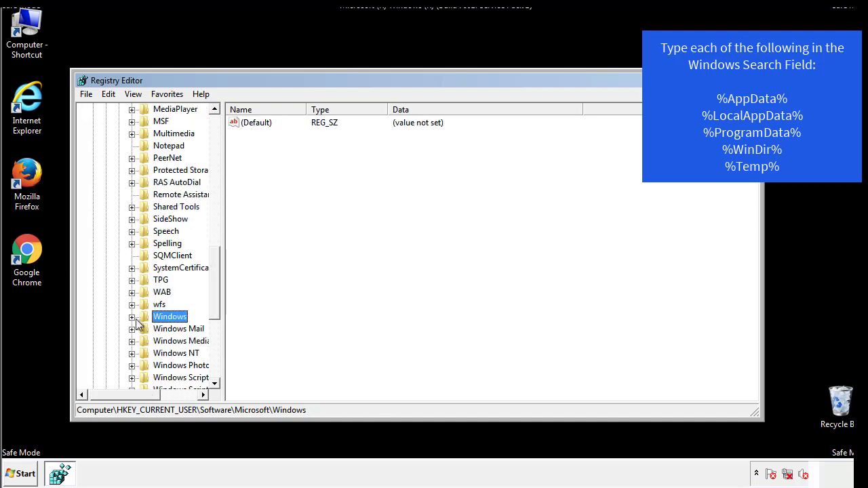
left_click_drag(218, 307, 219, 167)
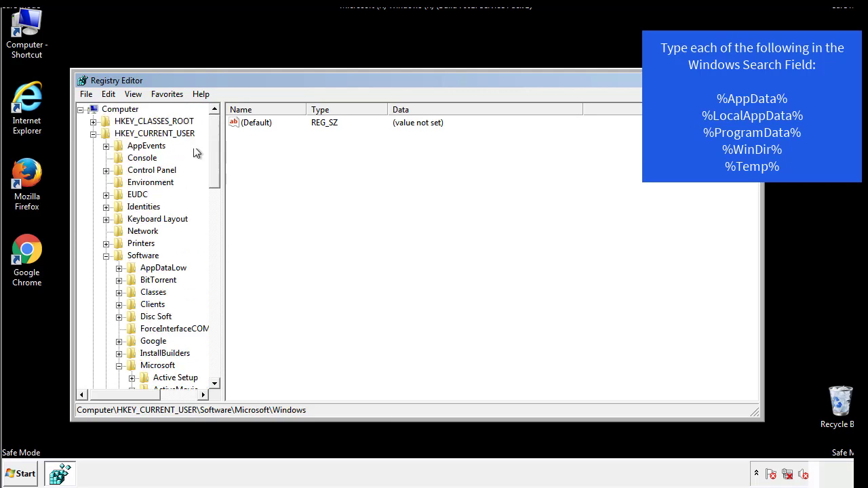
Search the registry for '%temp%'
left_click(110, 95)
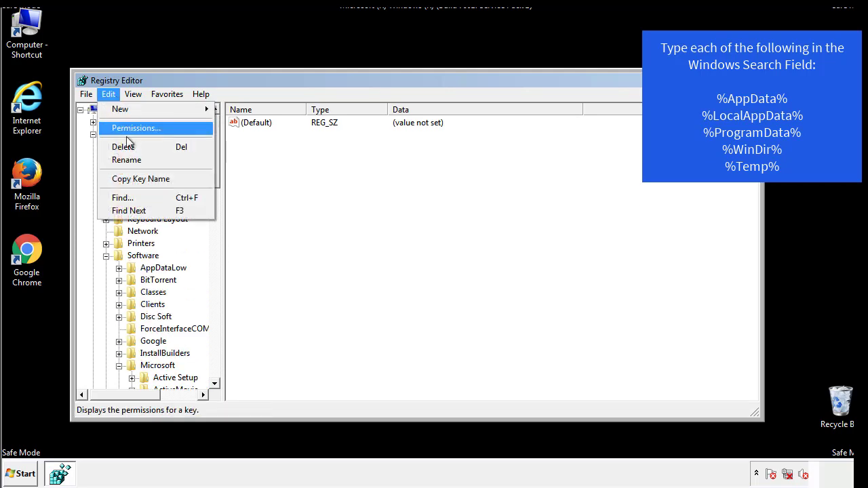
left_click(125, 197)
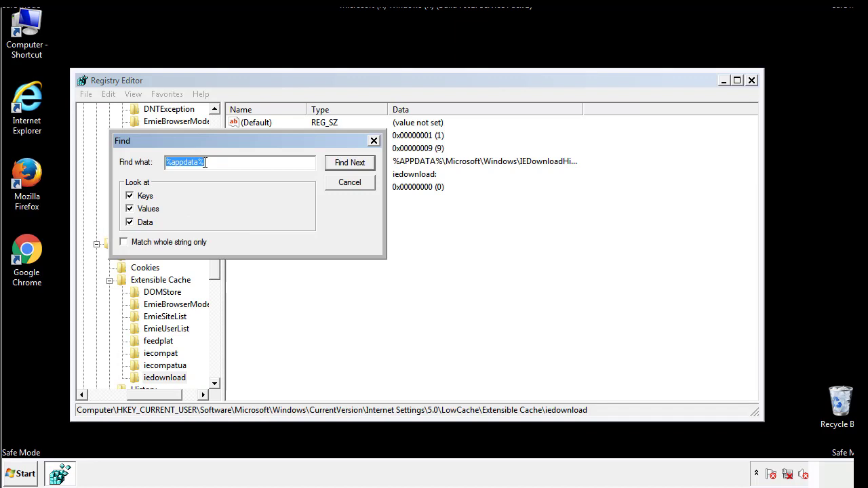
type("%tem")
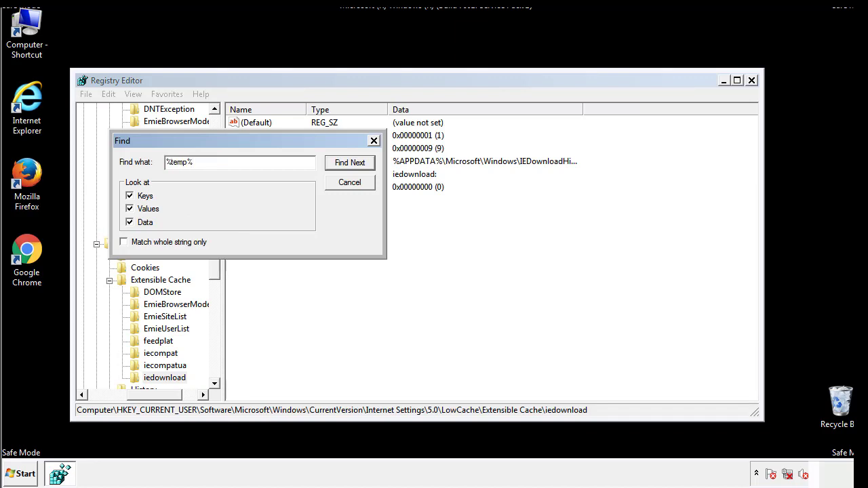
type("p%")
key("Return")
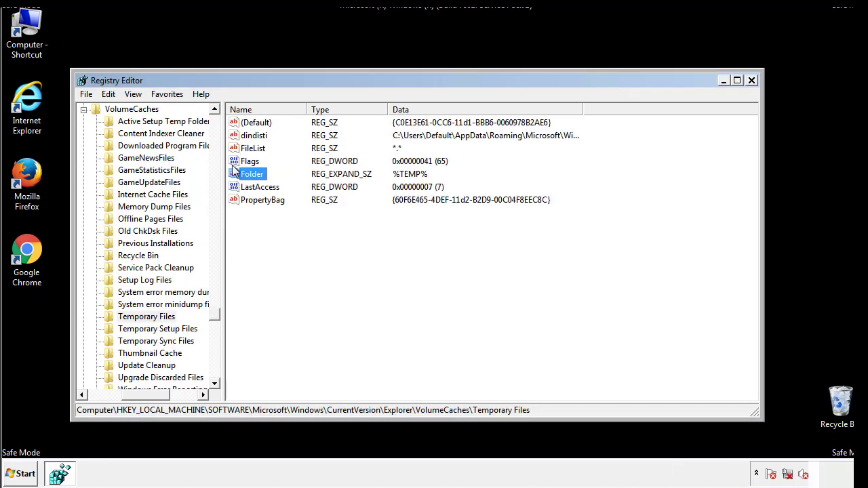
Delete all values in VolumeCaches\Temporary Files, leaving only (Default)
left_click(355, 236)
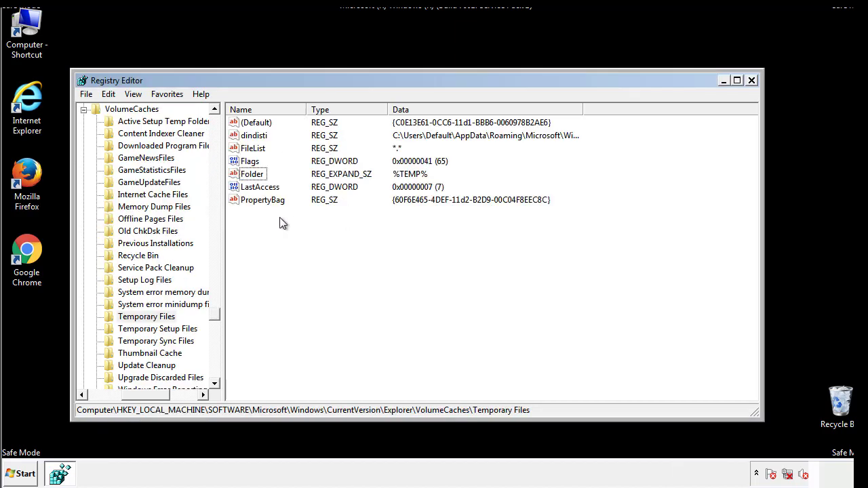
left_click_drag(280, 219, 246, 124)
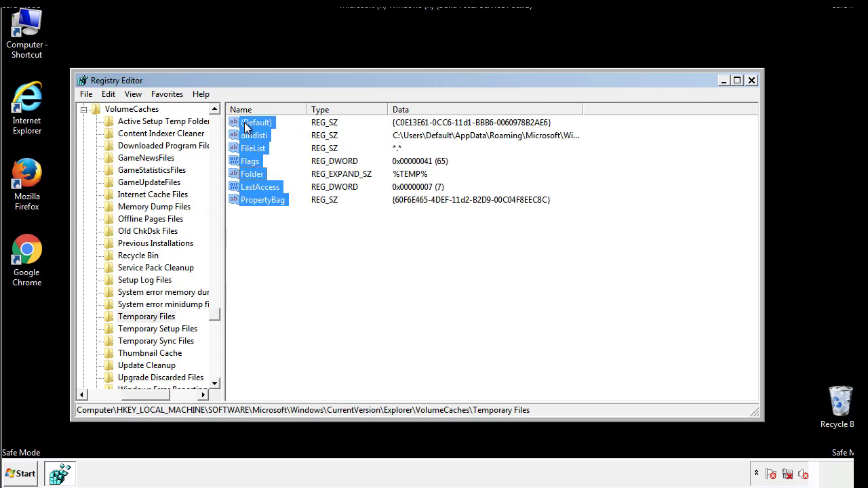
right_click(246, 125)
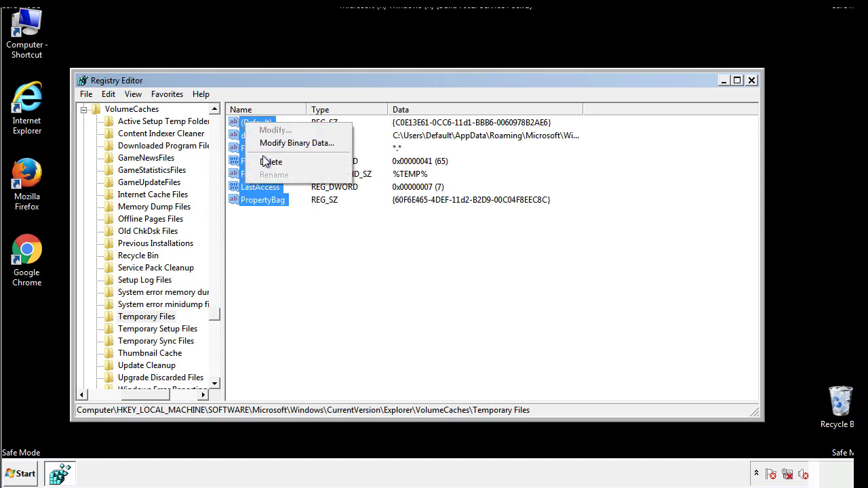
left_click(265, 161)
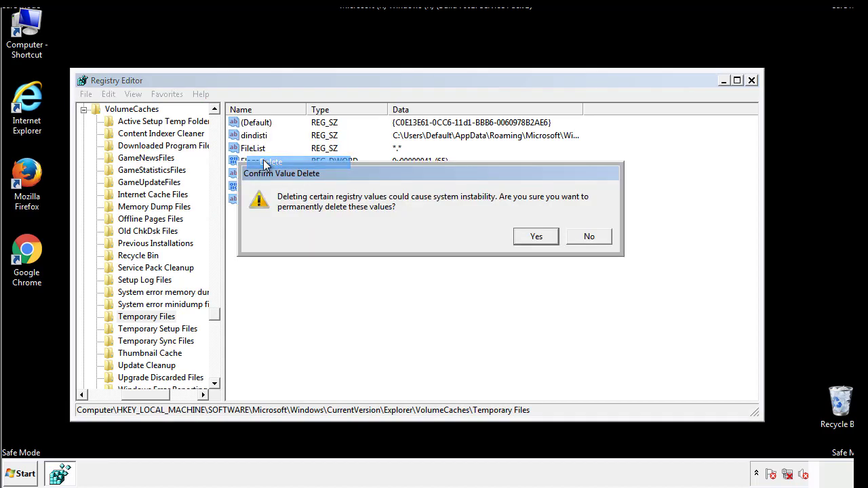
left_click(536, 236)
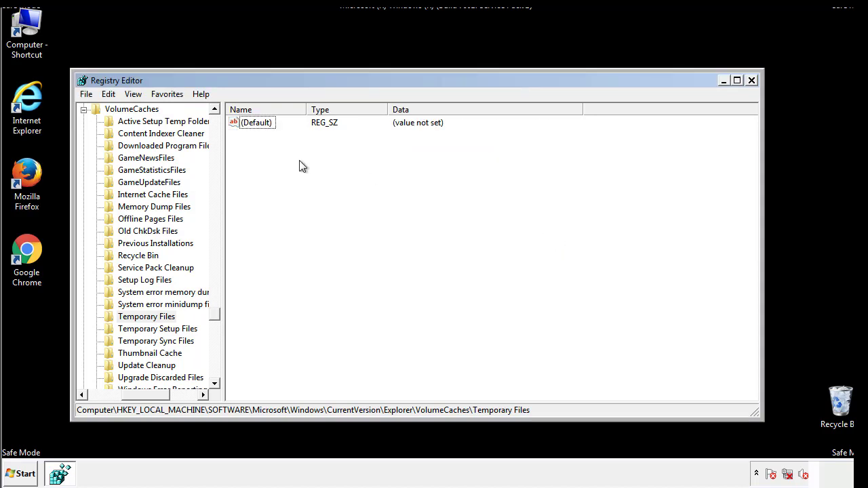
Close Registry Editor and launch 'msconfig' from the Start menu search
left_click(752, 81)
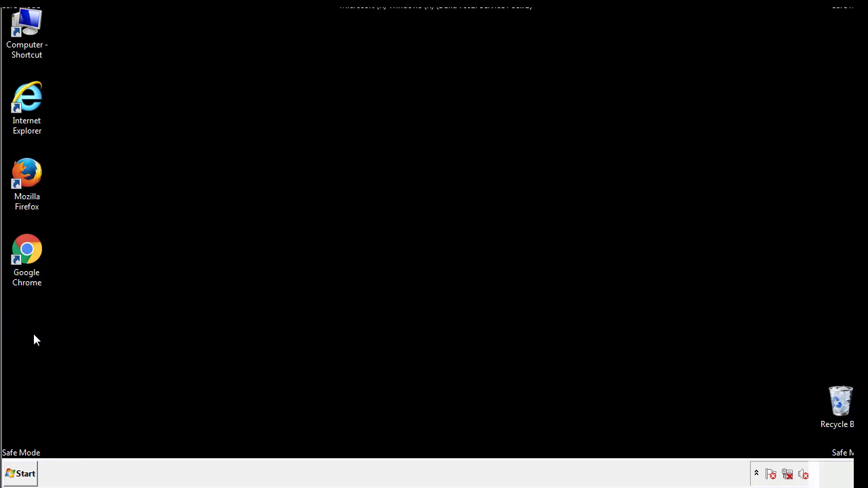
left_click(18, 477)
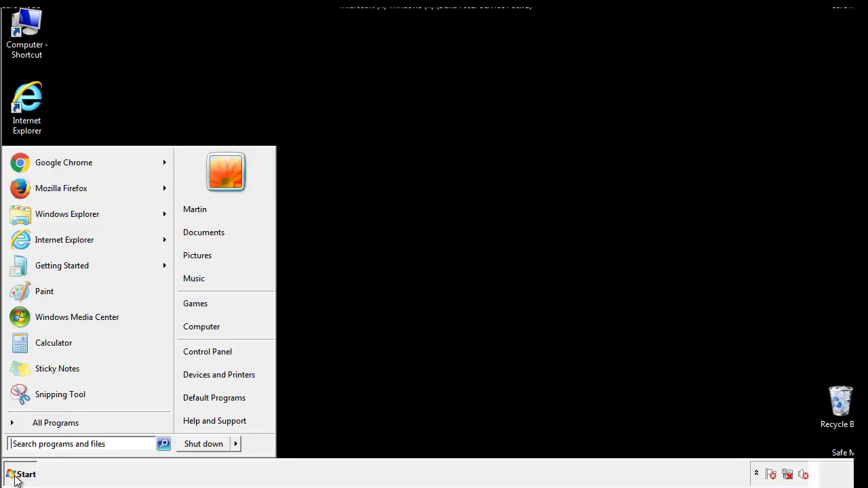
left_click(46, 444)
type("mscon")
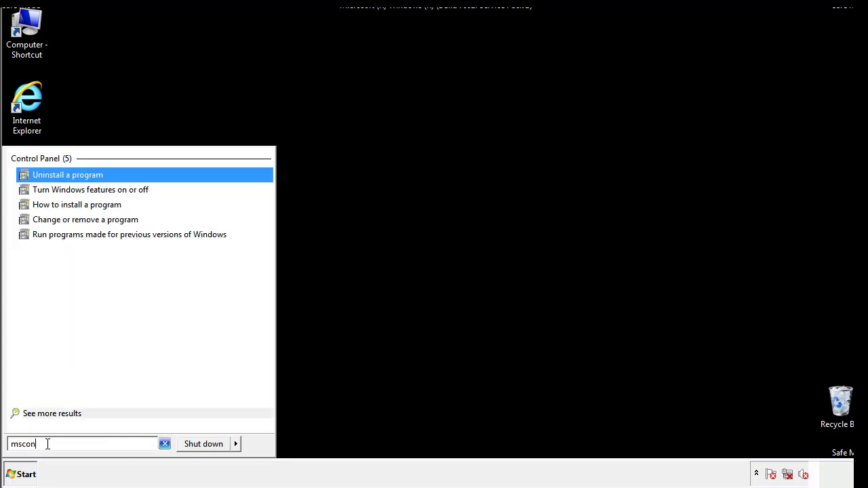
type("fig")
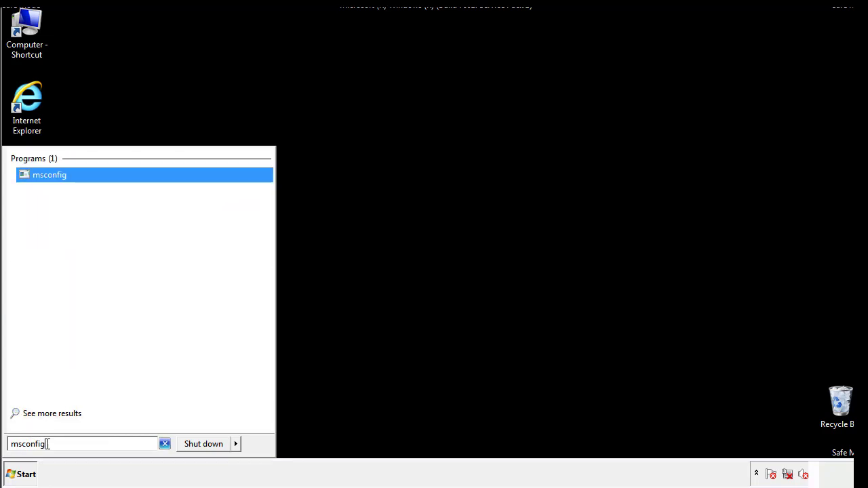
key("Return")
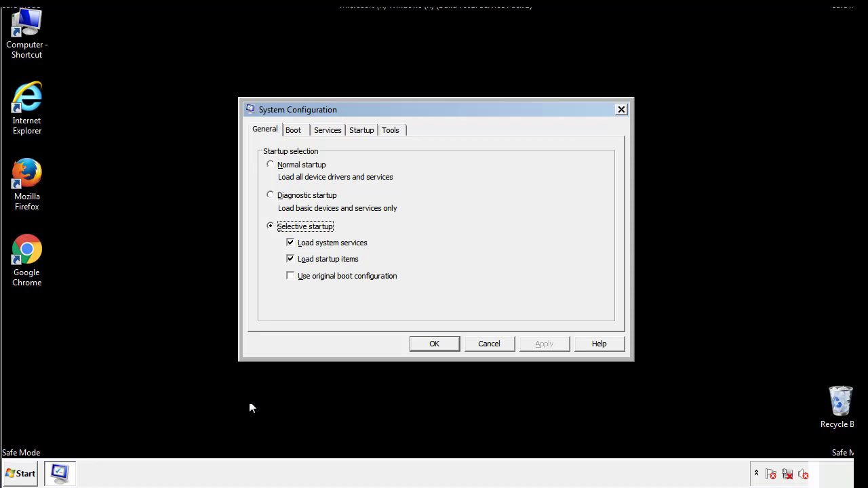
Uncheck Safe boot on the Boot tab of System Configuration, apply it, and restart Windows
left_click(295, 129)
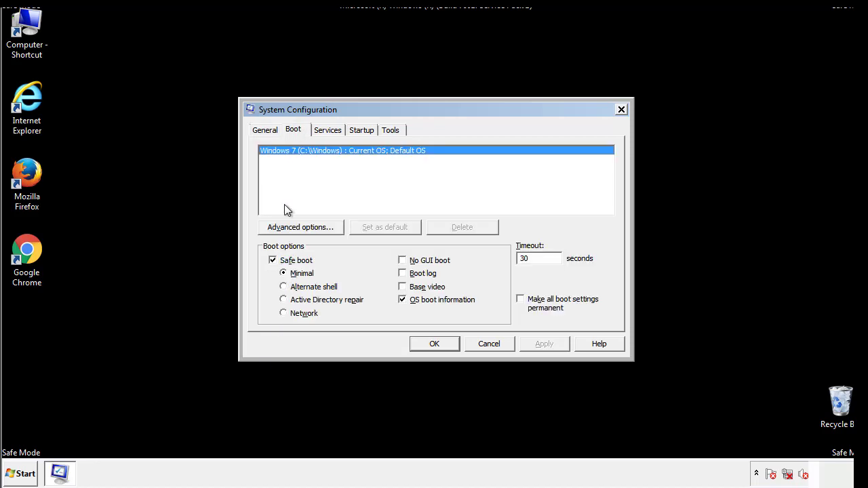
left_click(278, 262)
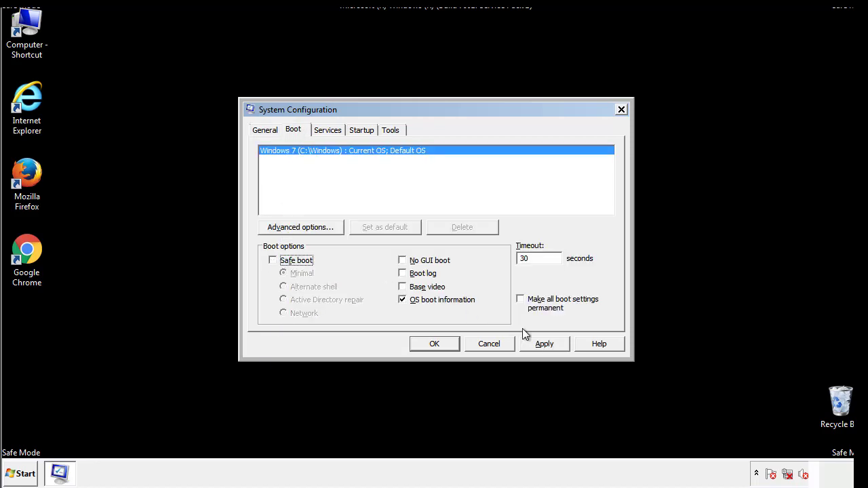
left_click(545, 343)
left_click(432, 347)
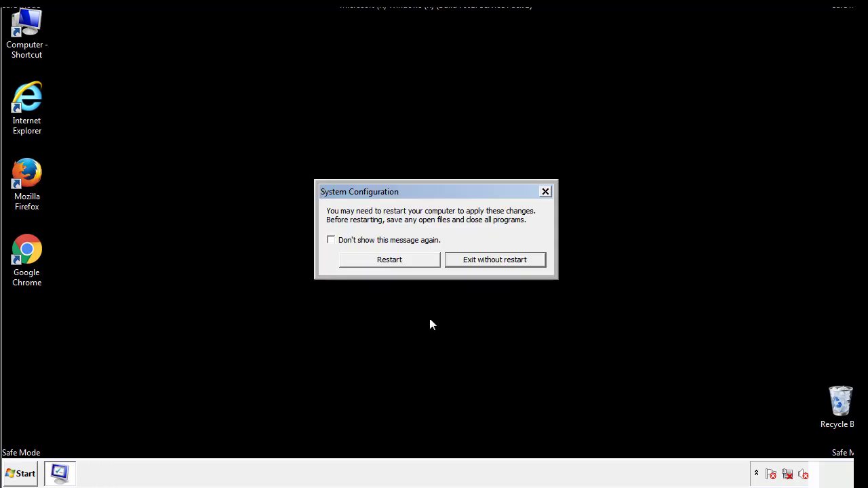
left_click(402, 264)
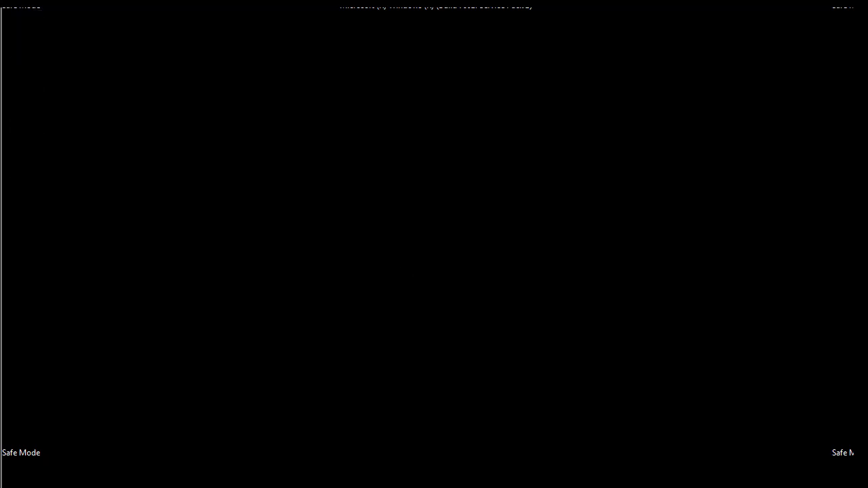